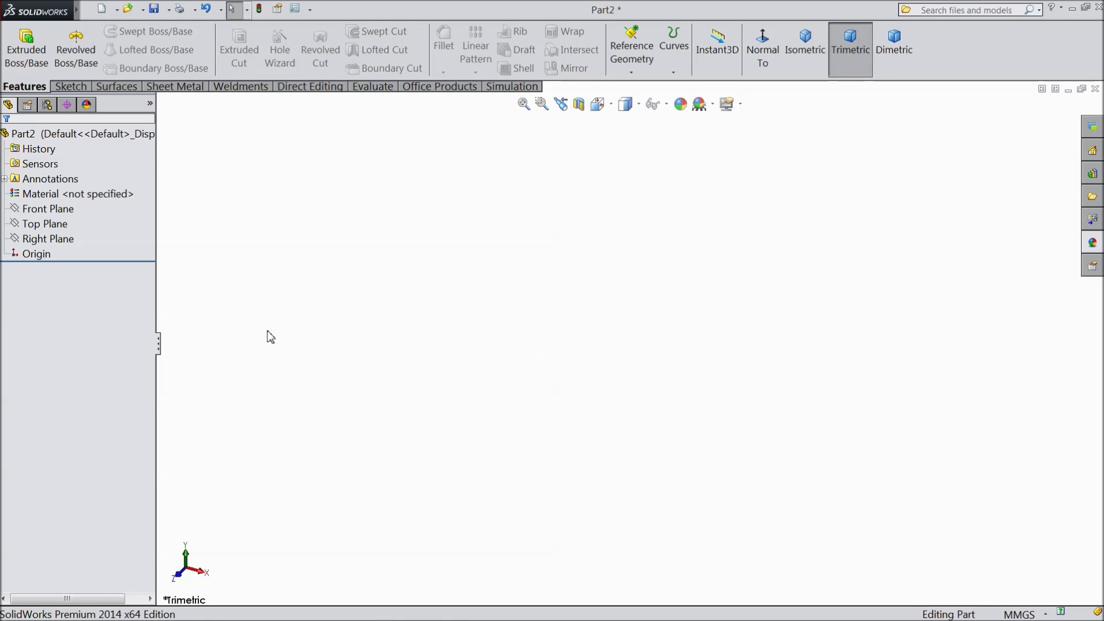
# Start a 3D sketch and draw a line about 129.5 mm long from the origin along the Z axis.
pyautogui.click(67, 87)
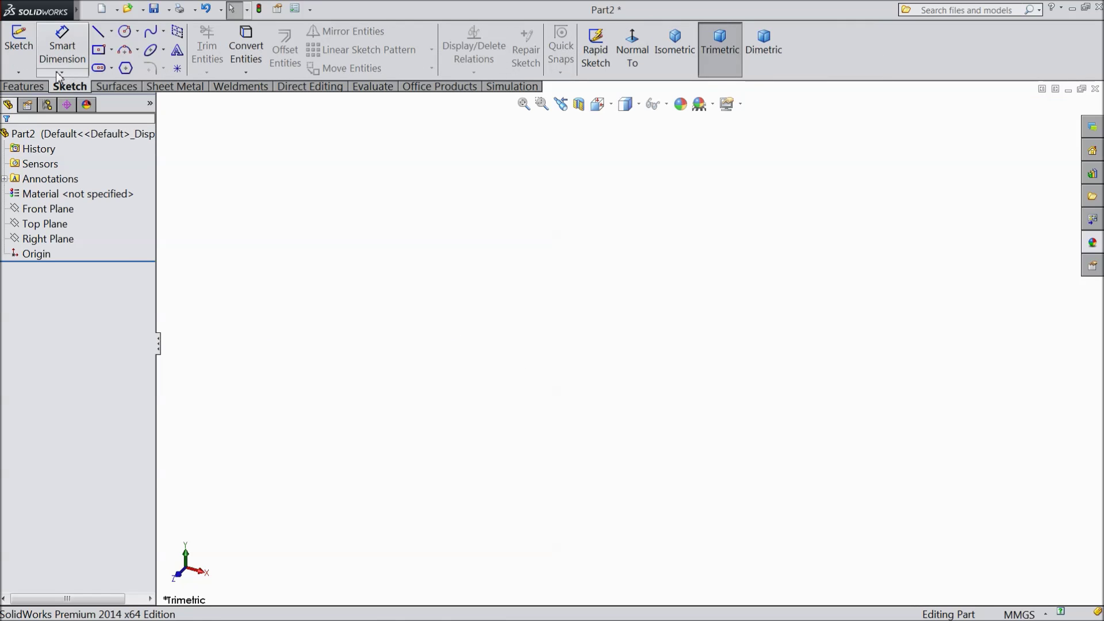
pyautogui.click(21, 73)
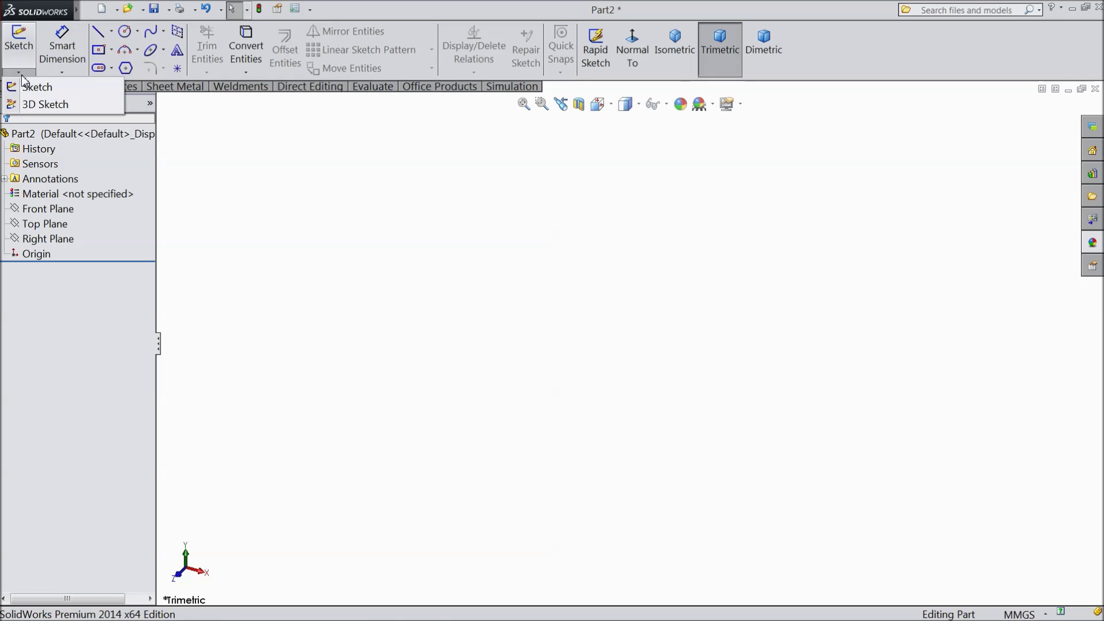
pyautogui.click(36, 105)
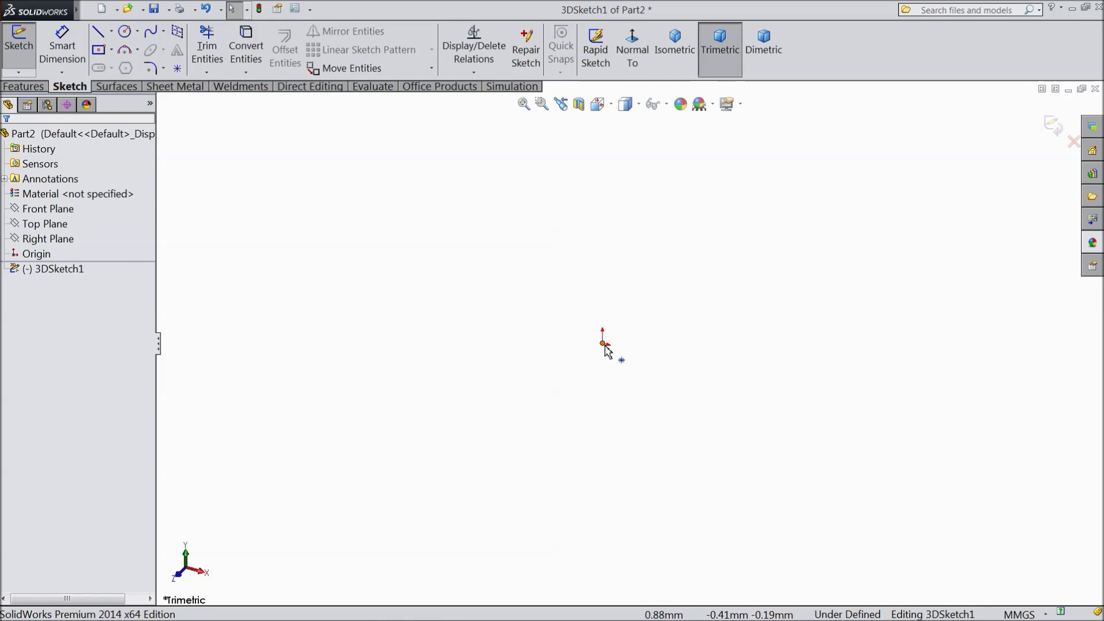
pyautogui.click(96, 37)
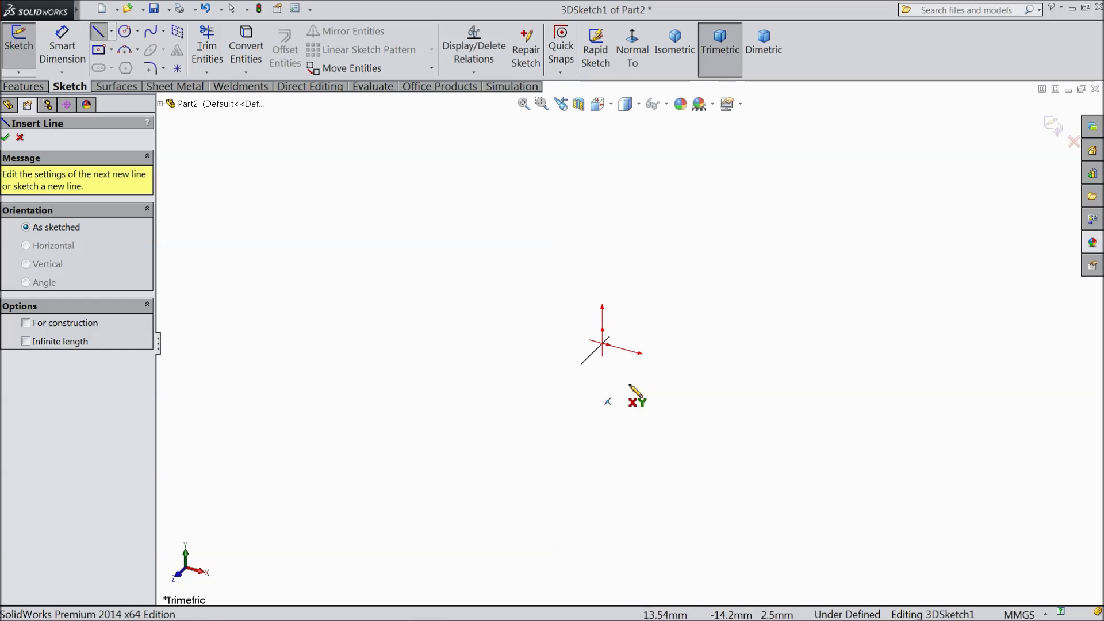
pyautogui.click(603, 344)
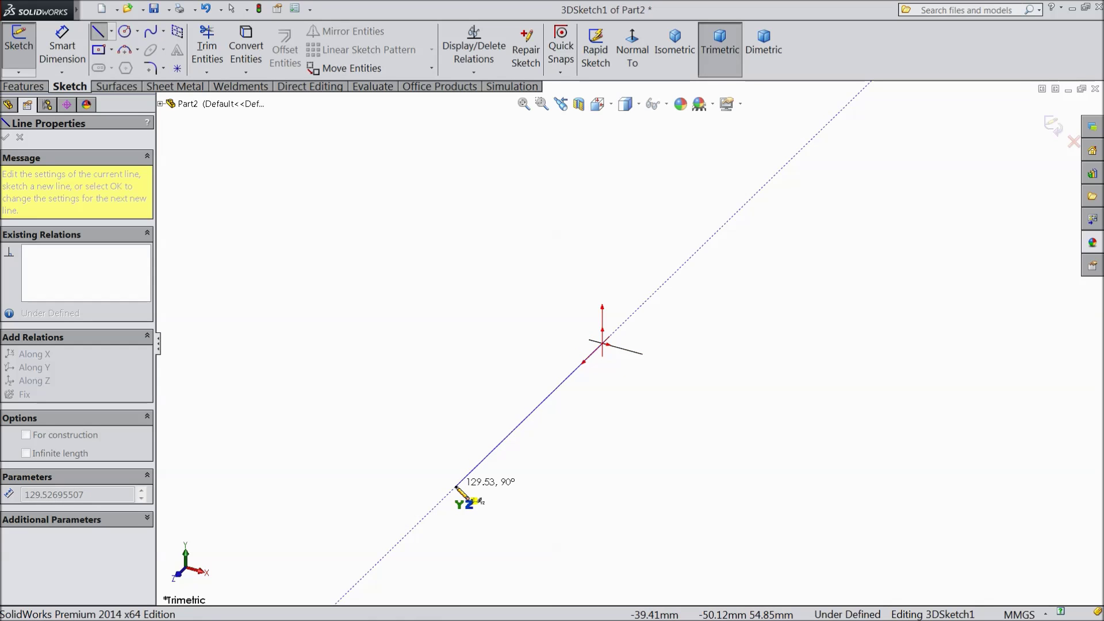
pyautogui.click(456, 488)
pyautogui.rightClick(487, 491)
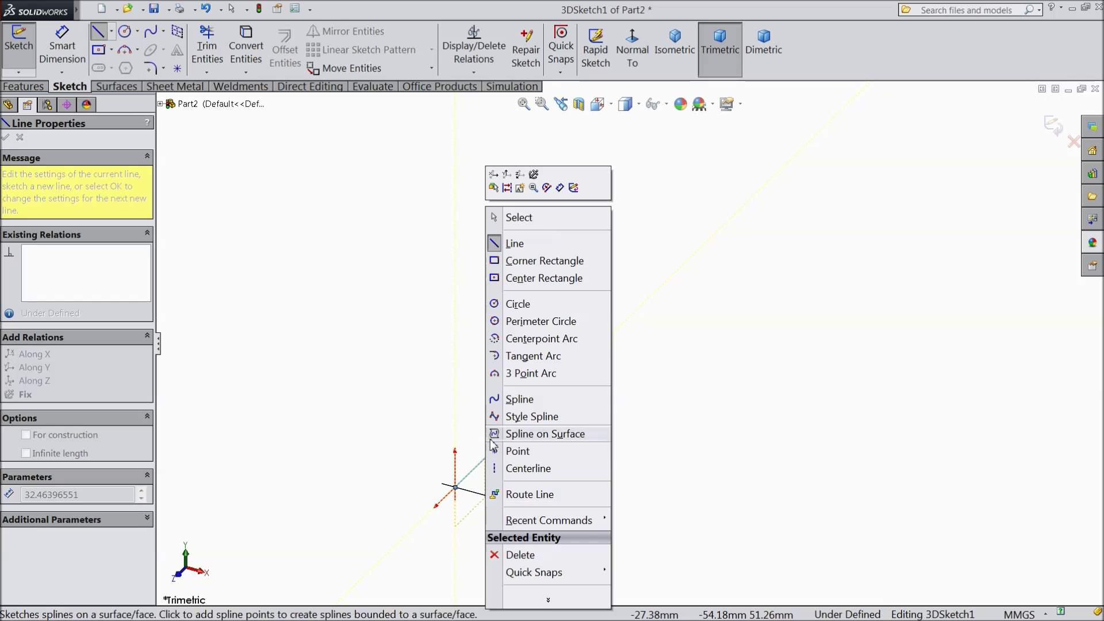
pyautogui.click(520, 219)
# Dimension the length of the line along Z and set it to 1000 mm.
pyautogui.moveTo(609, 319); pyautogui.dragTo(576, 268, button='middle')
pyautogui.click(62, 49)
pyautogui.click(507, 402)
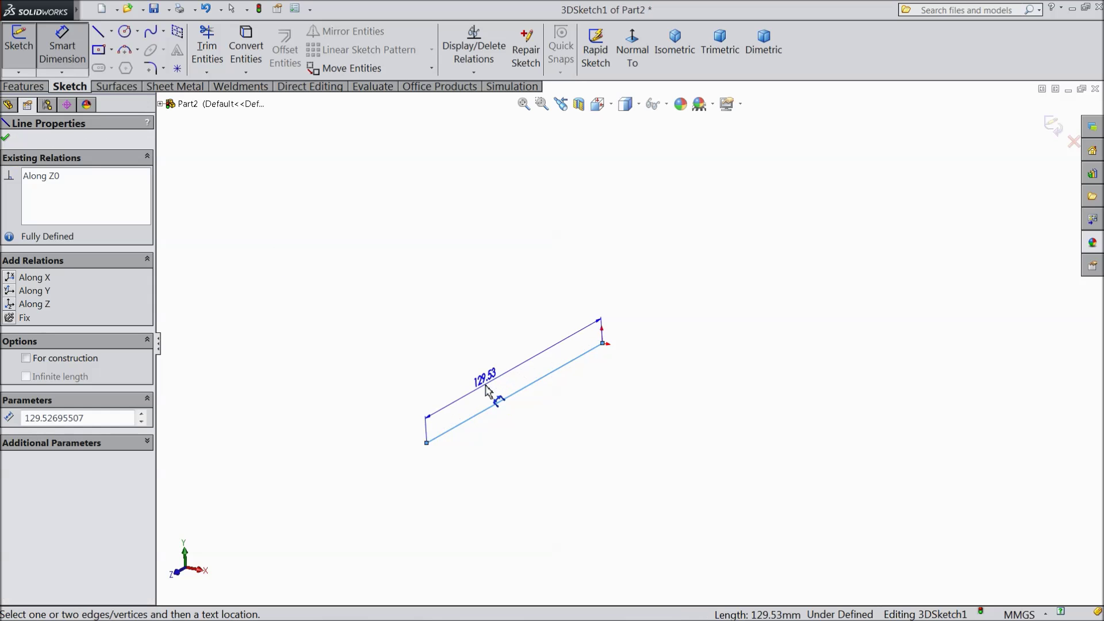
pyautogui.click(498, 384)
pyautogui.write('100')
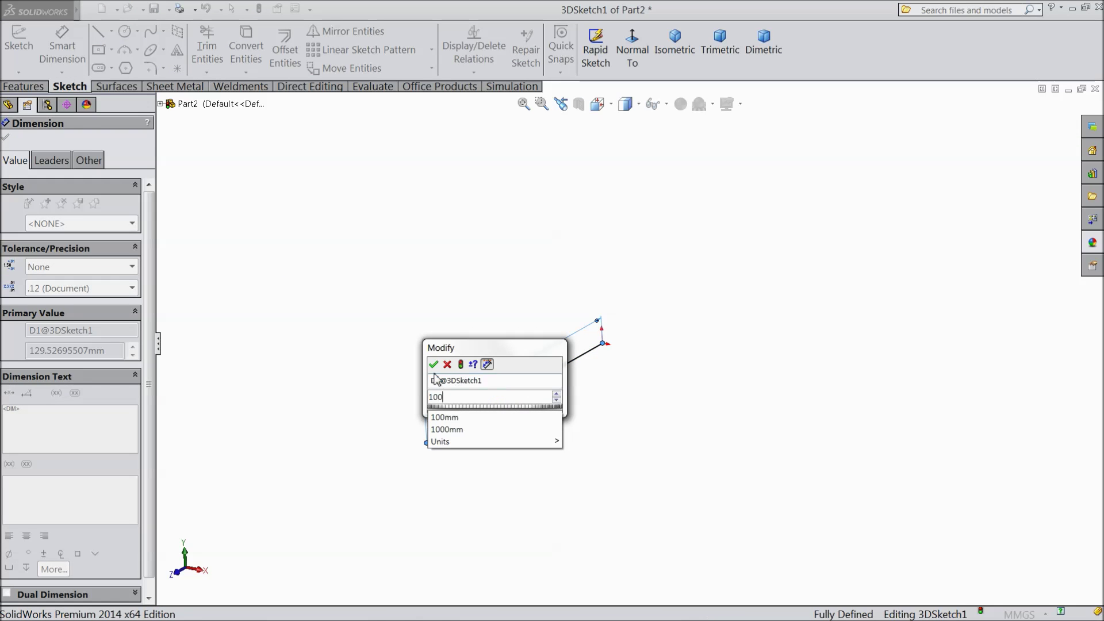
pyautogui.write('0')
pyautogui.click(433, 364)
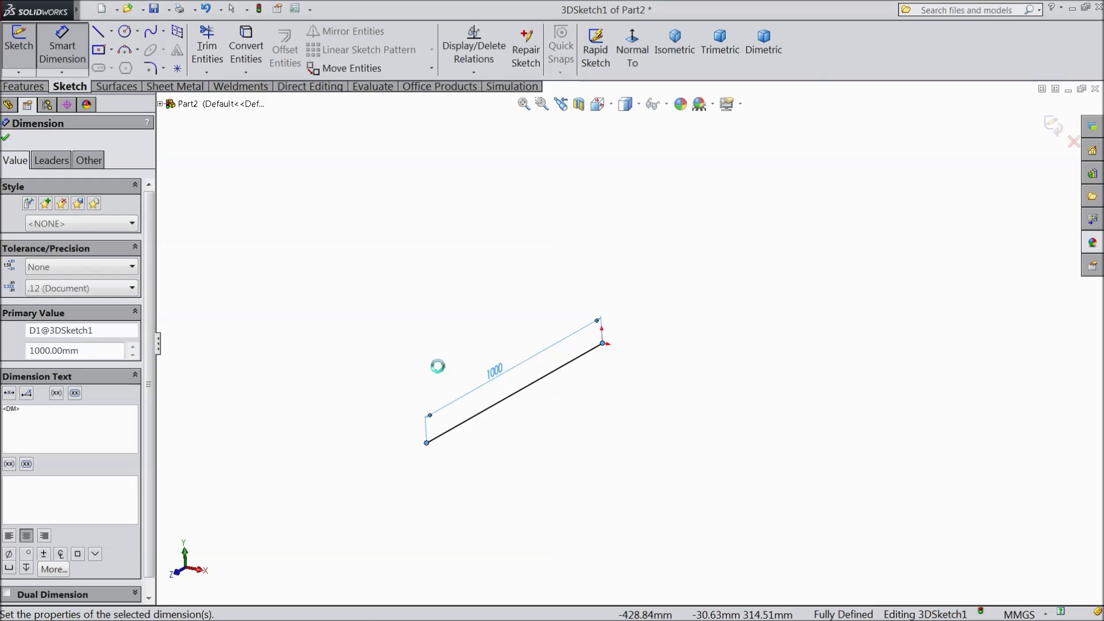
pyautogui.click(6, 139)
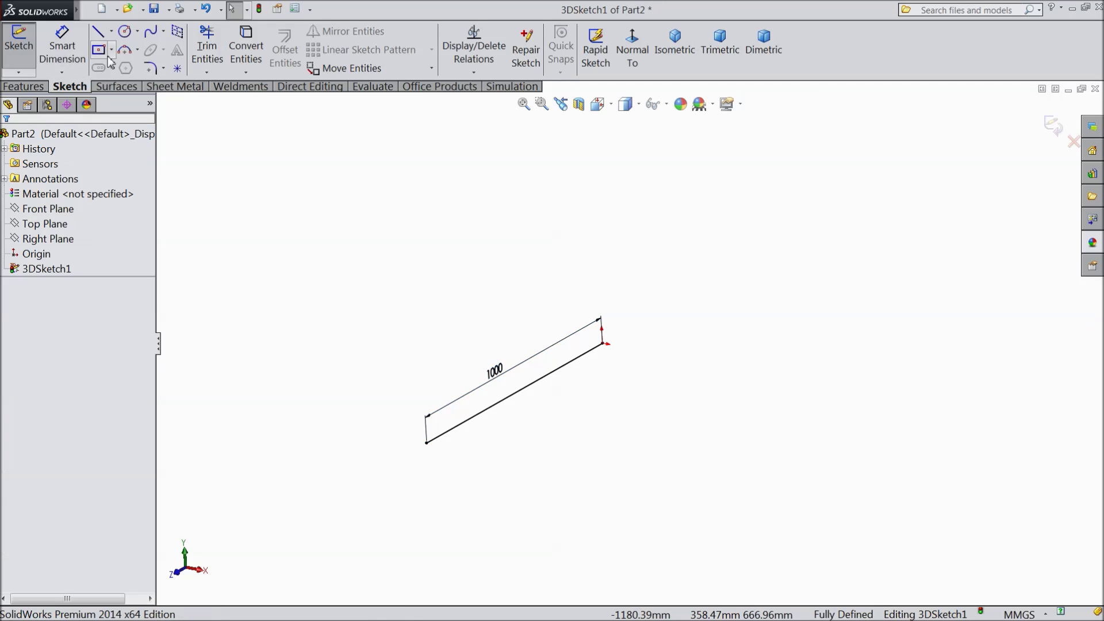
# From the line's free end, draw chained lines along X, up Y, back along X and down Y, leaving the front frame slightly open.
pyautogui.click(99, 35)
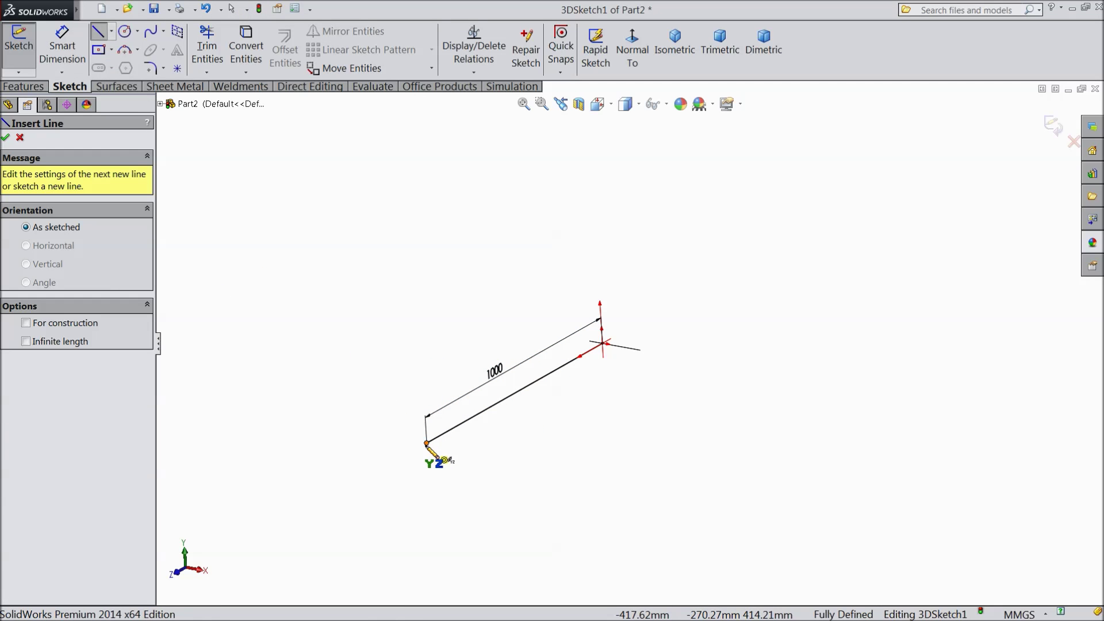
pyautogui.click(427, 443)
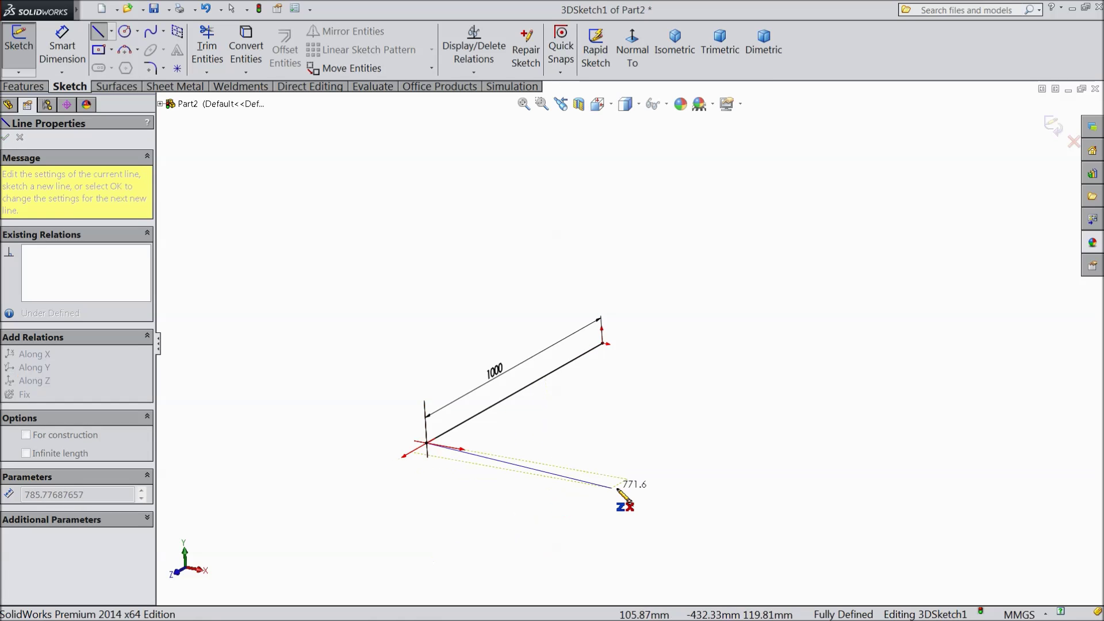
pyautogui.click(683, 490)
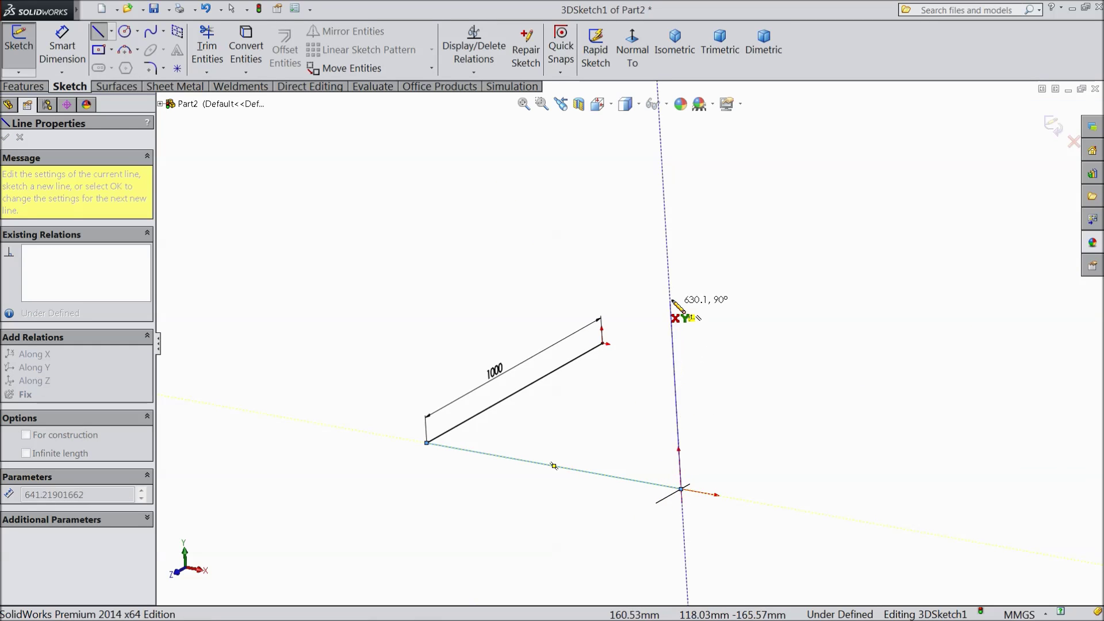
pyautogui.click(666, 233)
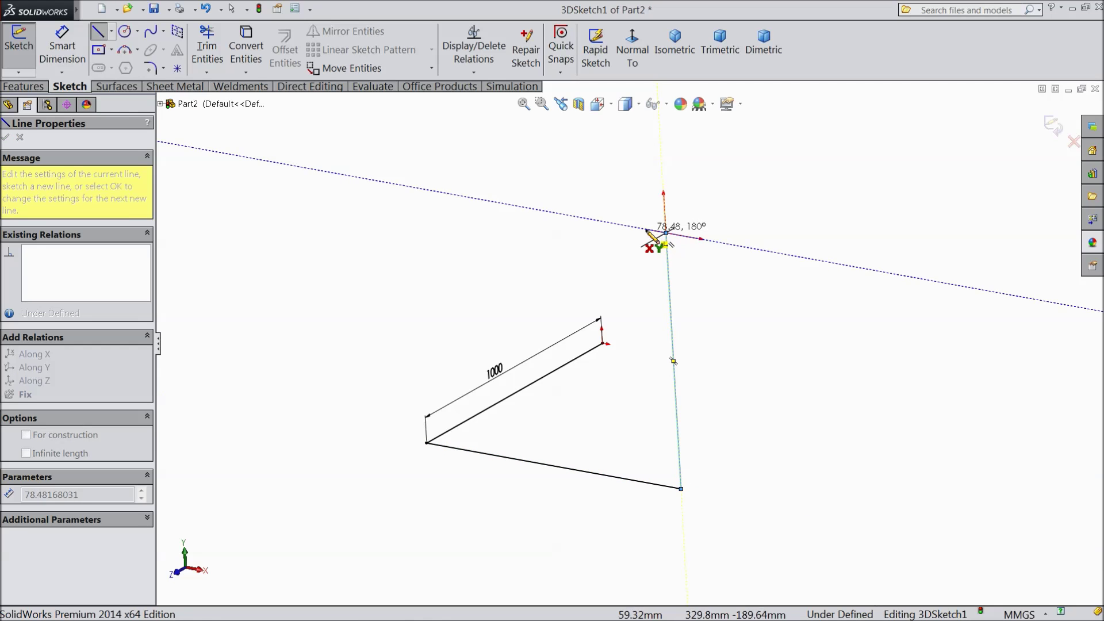
pyautogui.click(424, 189)
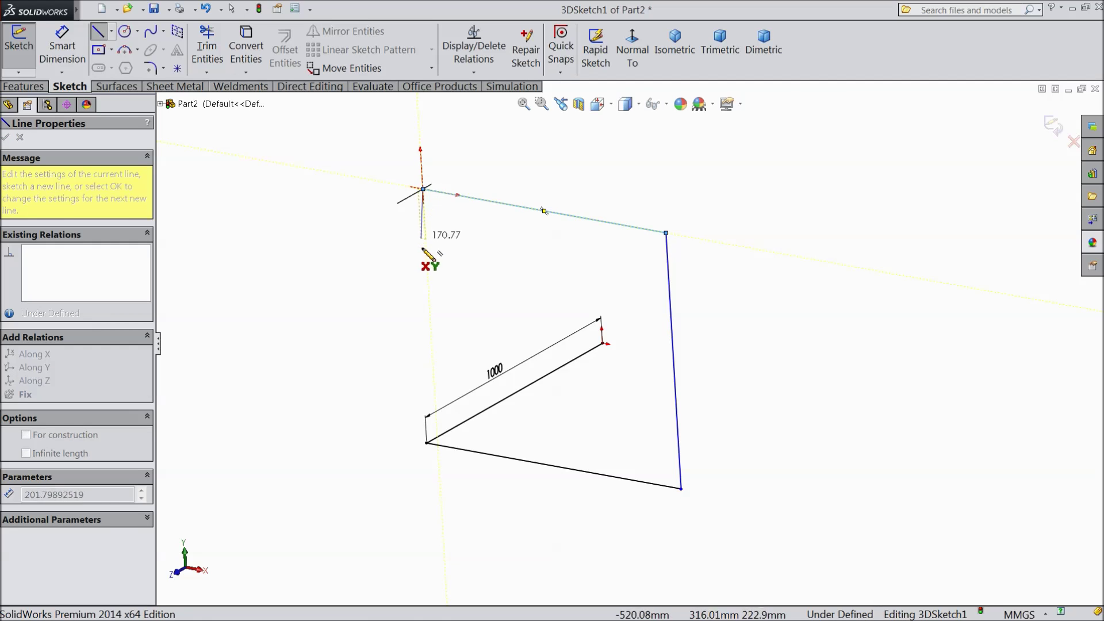
pyautogui.click(436, 406)
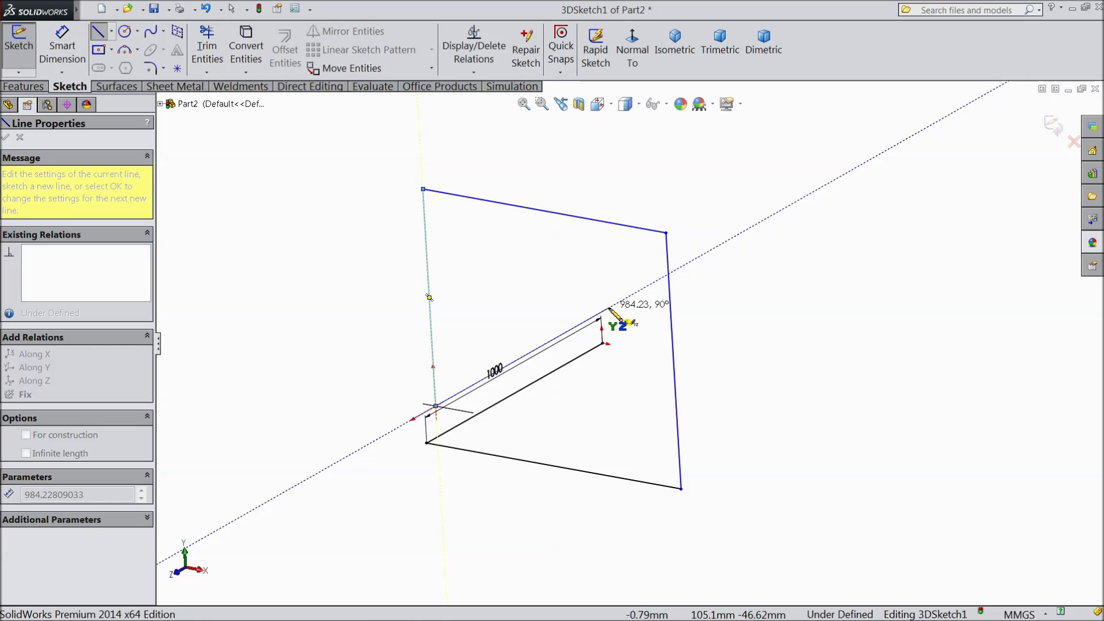
# Continue the line chain back along Z, up Y and forward along Z, then around the top along X, Z and back along X.
pyautogui.click(610, 309)
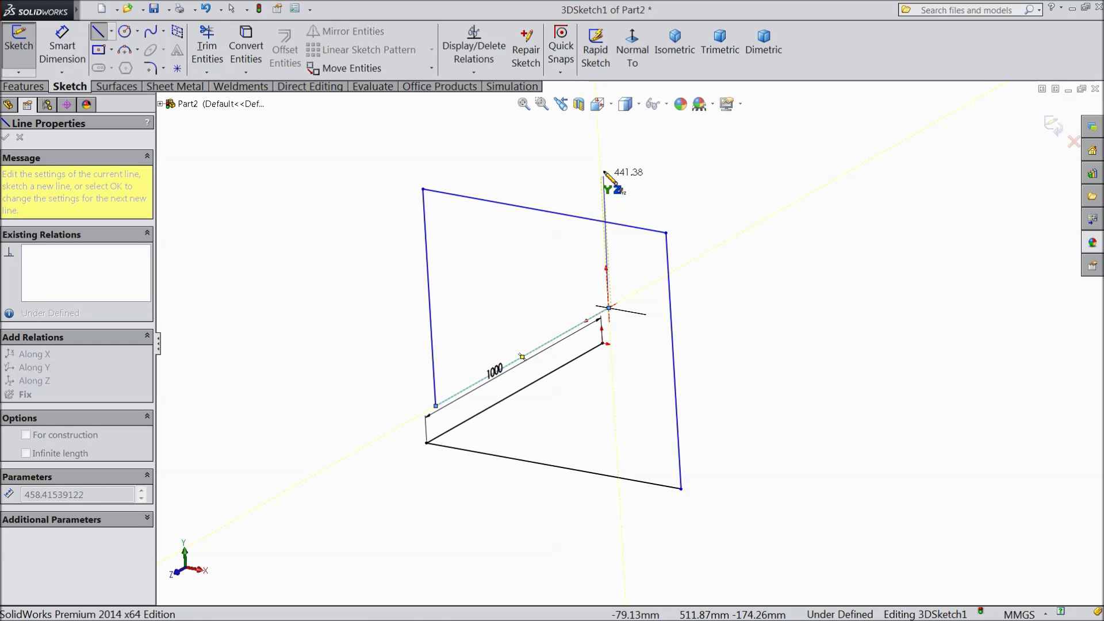
pyautogui.press('z')
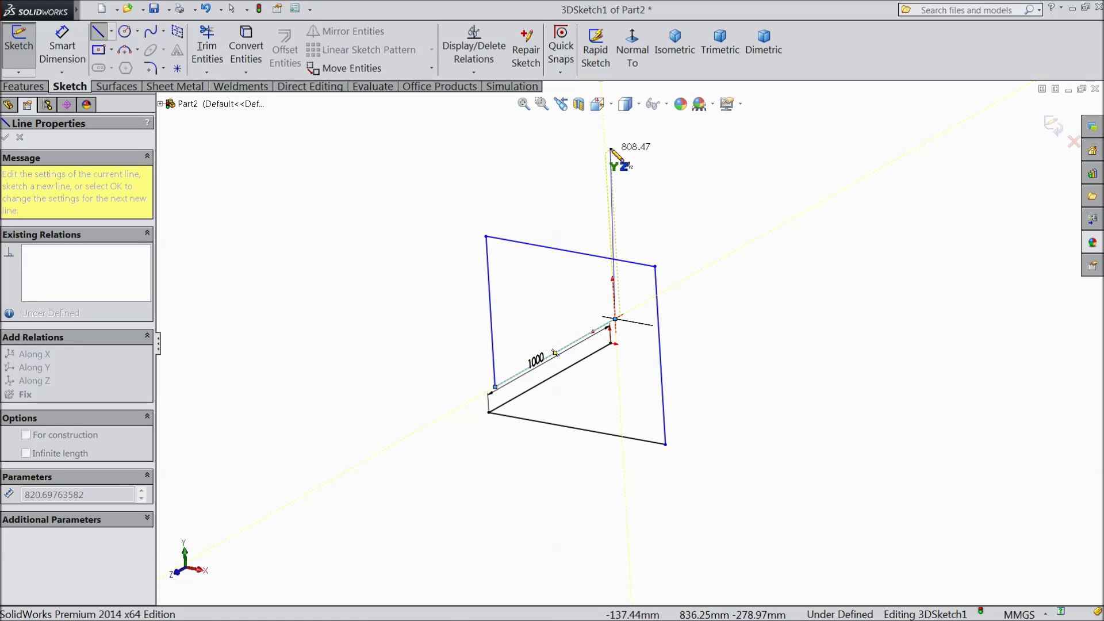
pyautogui.click(605, 144)
pyautogui.click(489, 209)
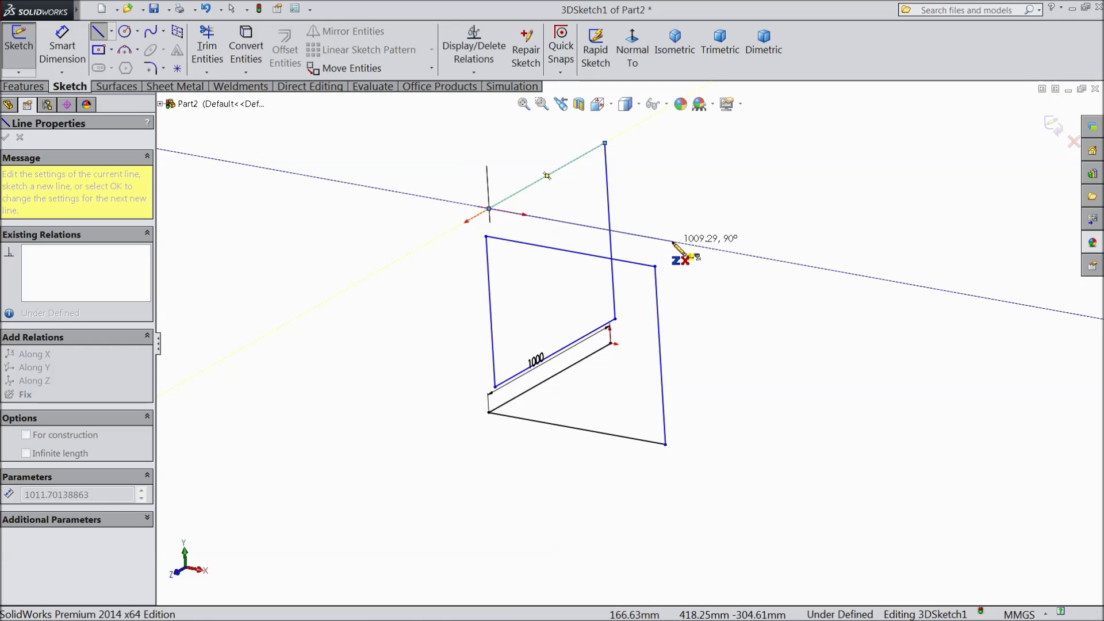
pyautogui.click(690, 245)
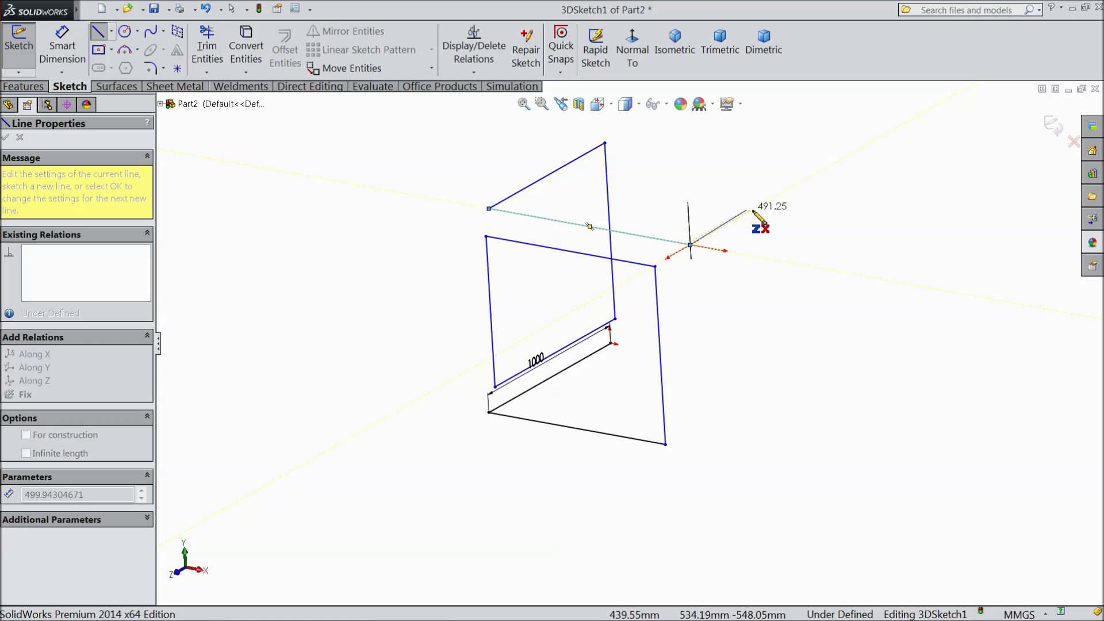
pyautogui.click(835, 163)
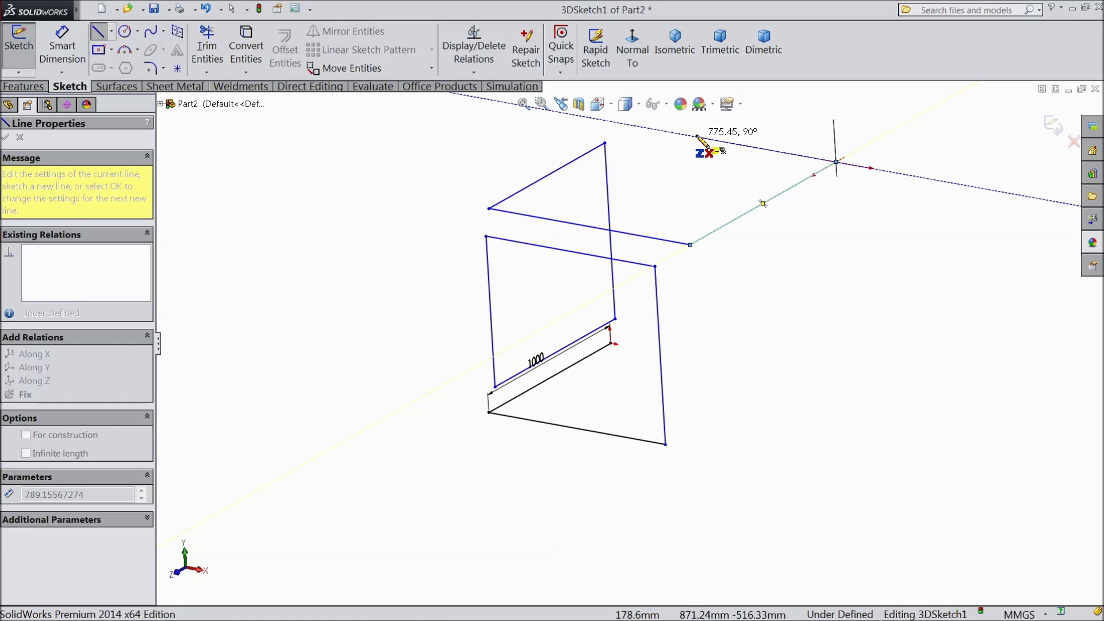
pyautogui.click(641, 127)
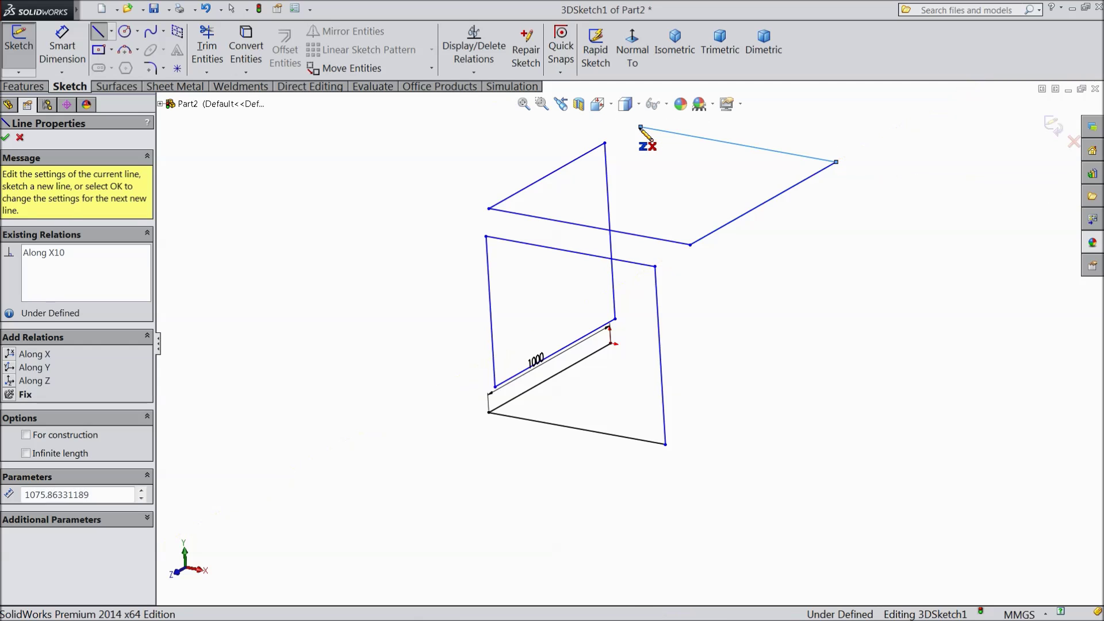
# Continue the line chain around the back of the box: down Y, across along X, and up Y below the top corner.
pyautogui.click(651, 301)
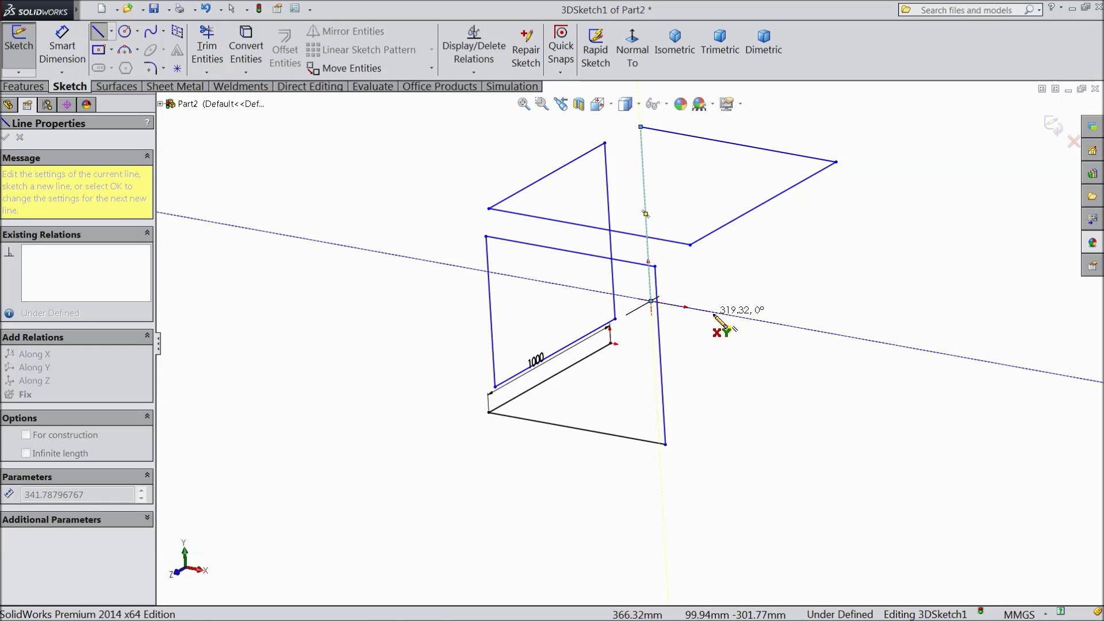
pyautogui.click(843, 335)
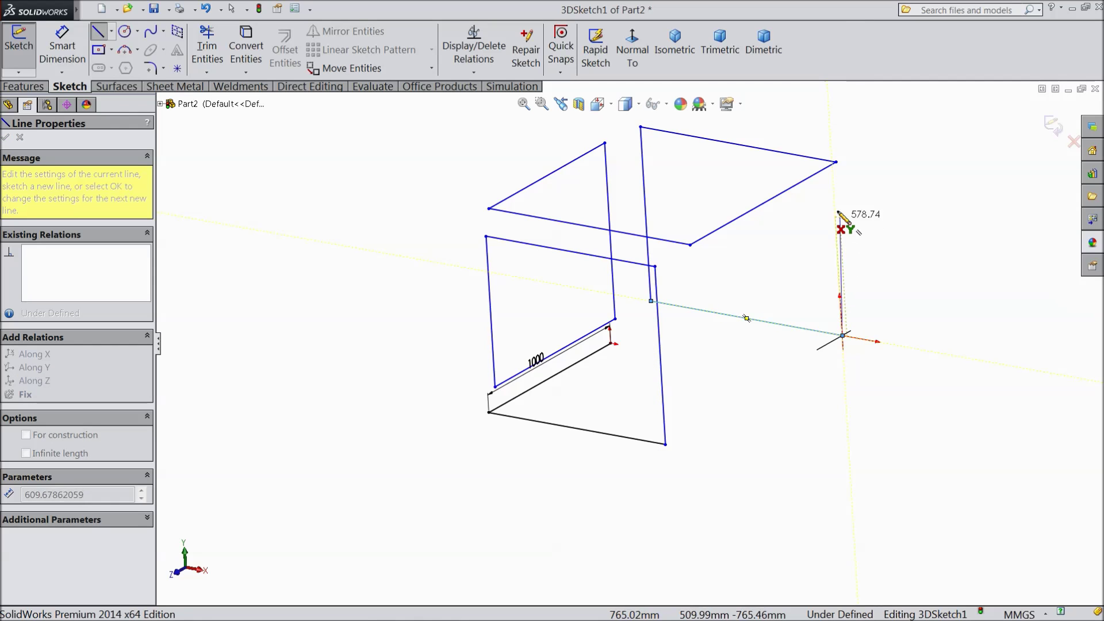
pyautogui.click(834, 193)
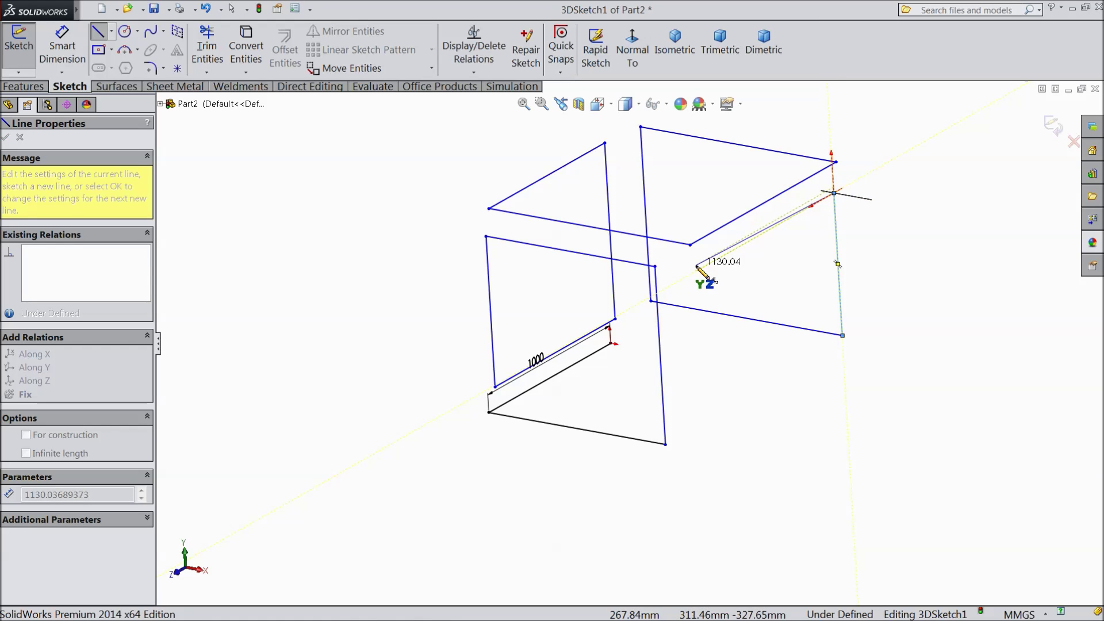
# Draw the remaining side's lines forward along Z, down Y and back along Z, and close the chain with a line to the origin.
pyautogui.click(695, 272)
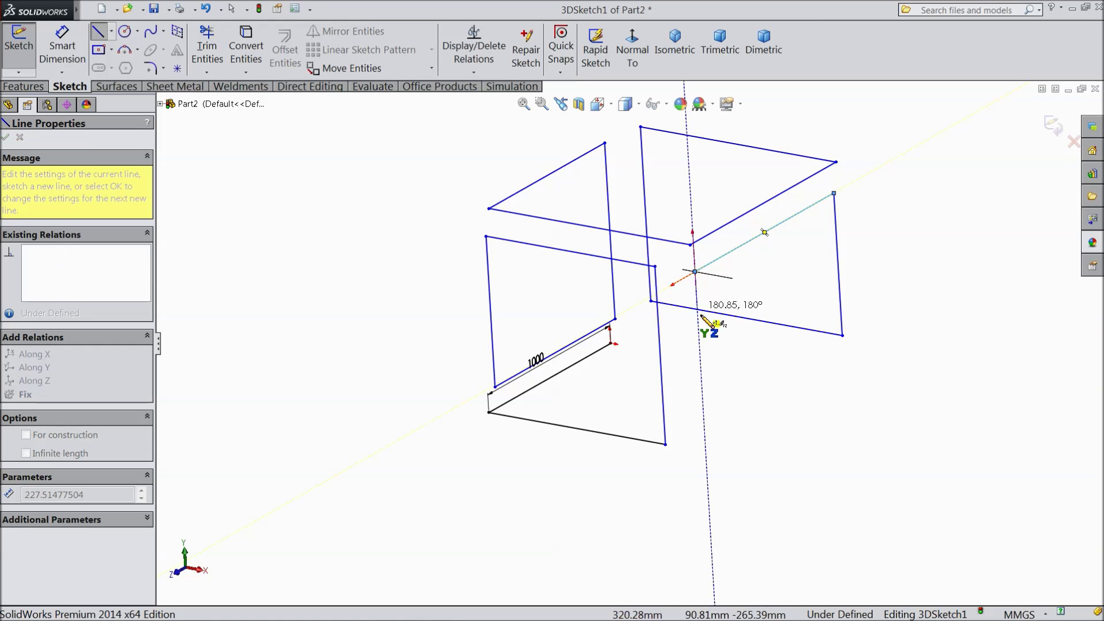
pyautogui.click(706, 445)
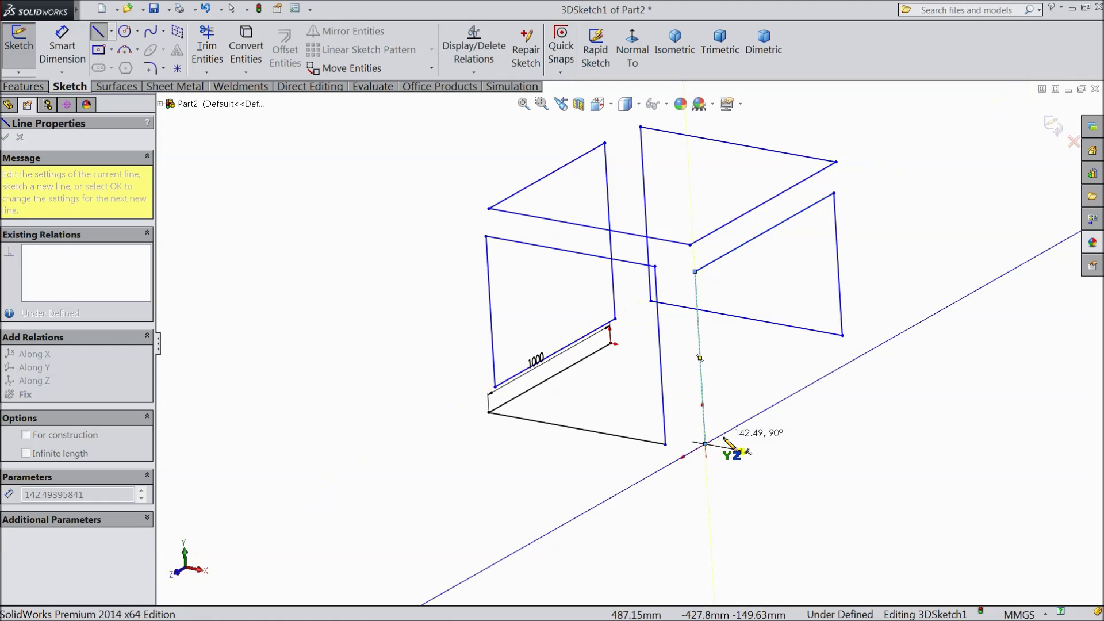
pyautogui.click(846, 364)
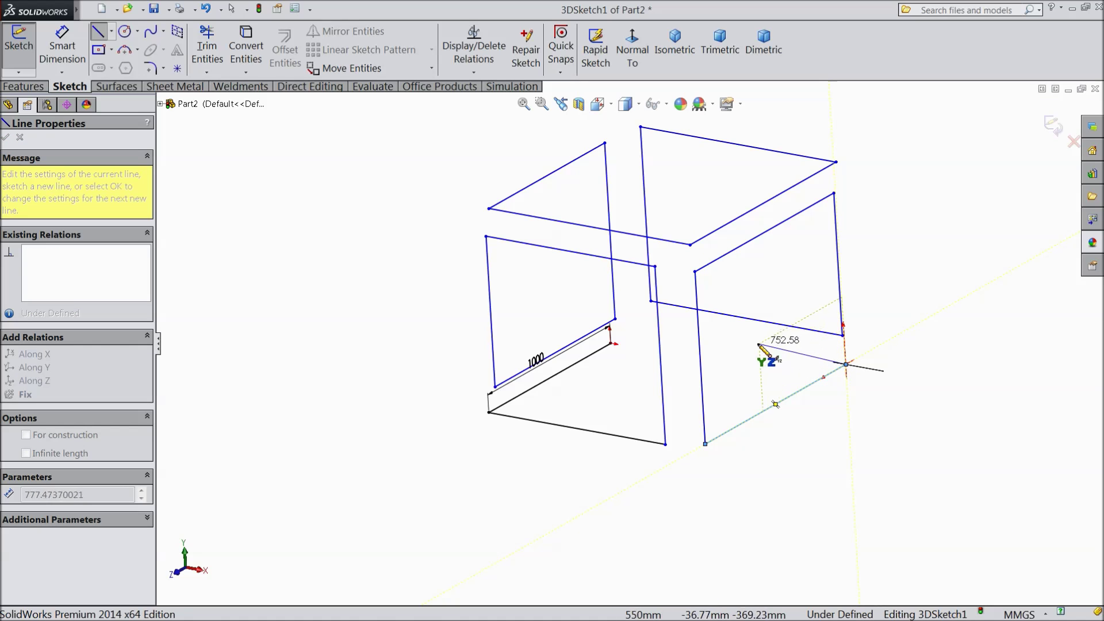
pyautogui.click(611, 344)
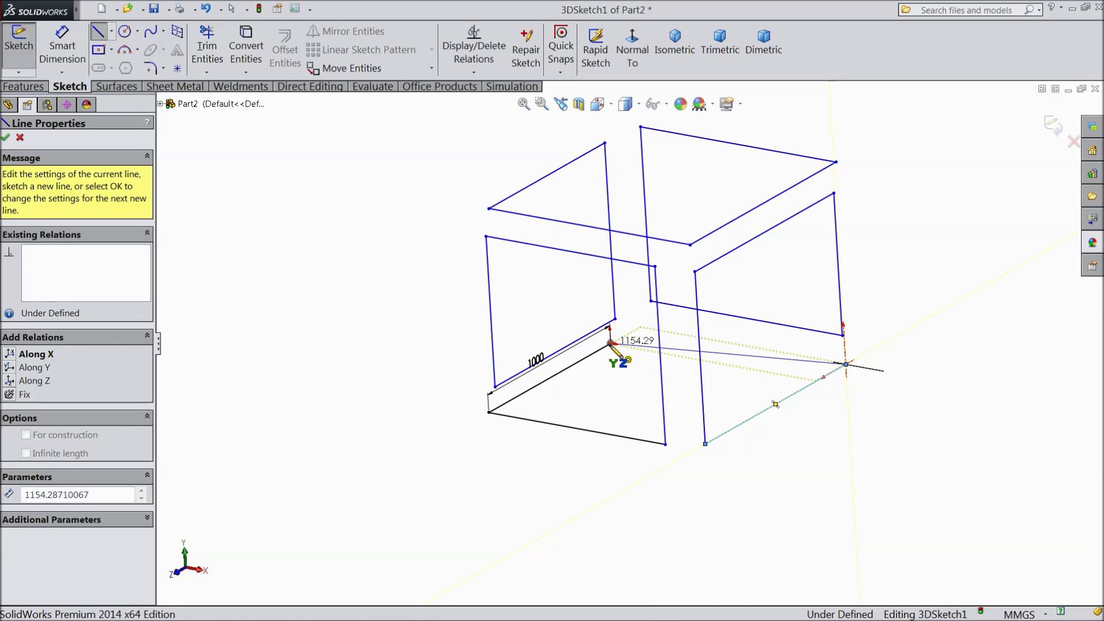
pyautogui.rightClick(901, 227)
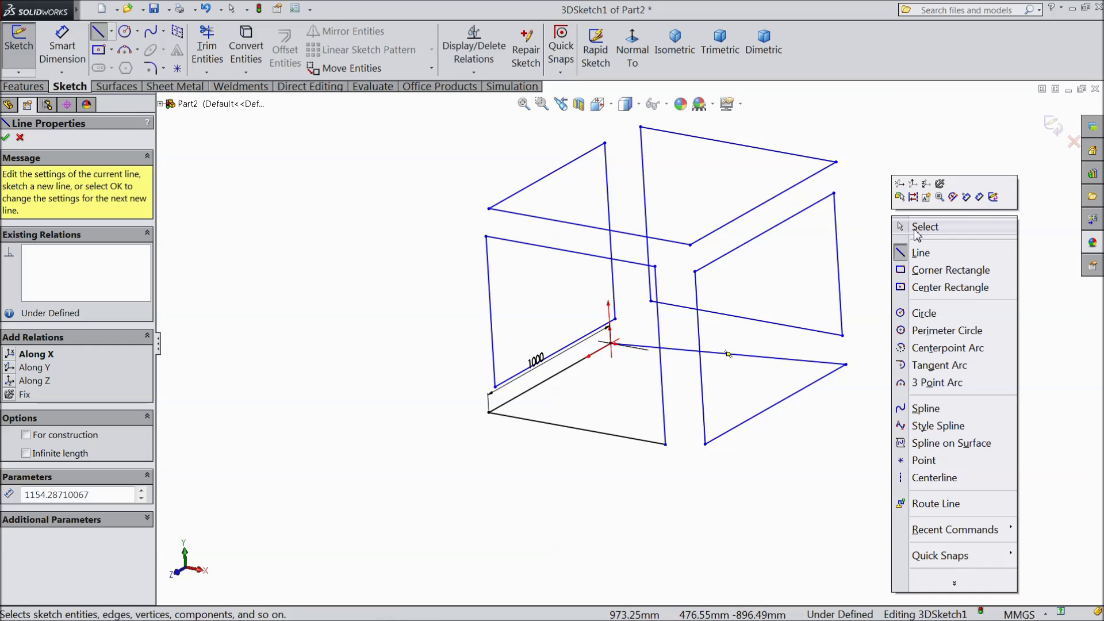
pyautogui.click(917, 226)
# Add an Along X relation to the slanted closing line that ends at the origin.
pyautogui.click(746, 356)
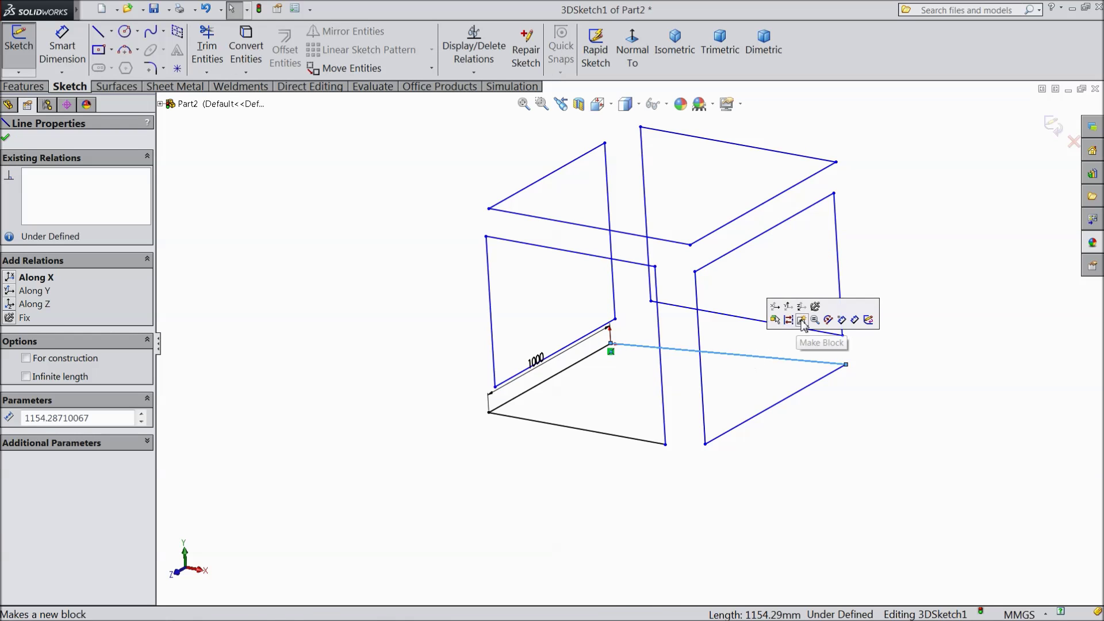
pyautogui.click(34, 279)
pyautogui.moveTo(387, 452)
pyautogui.mouseDown(button='middle')
pyautogui.moveTo(405, 446)
pyautogui.moveTo(429, 389)
pyautogui.moveTo(419, 369)
pyautogui.moveTo(421, 418)
pyautogui.moveTo(740, 321)
pyautogui.moveTo(693, 328)
pyautogui.mouseUp(button='middle')
pyautogui.scroll(3, 740, 320)
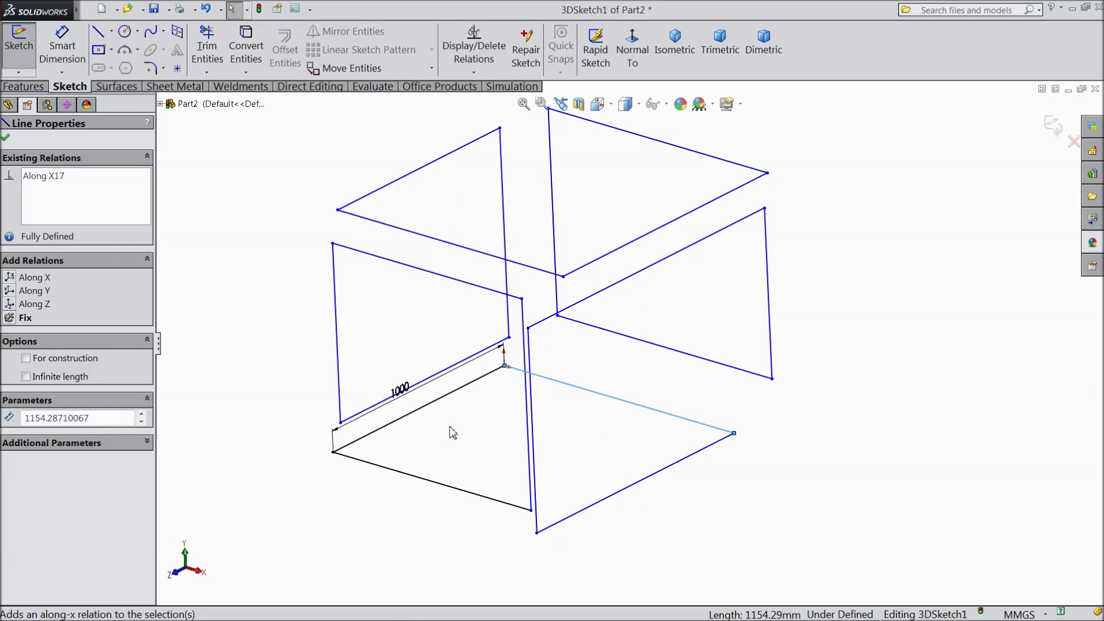
pyautogui.click(245, 374)
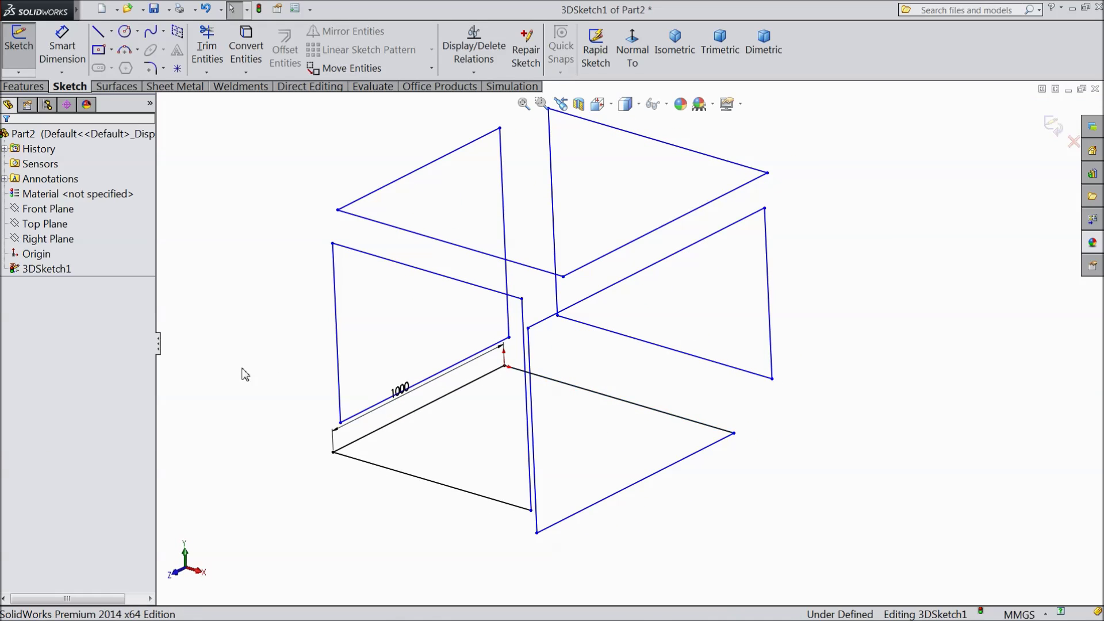
# Make the two base lines meeting at the origin equal in length, and likewise the two outer base lines along X and Z.
pyautogui.click(437, 401)
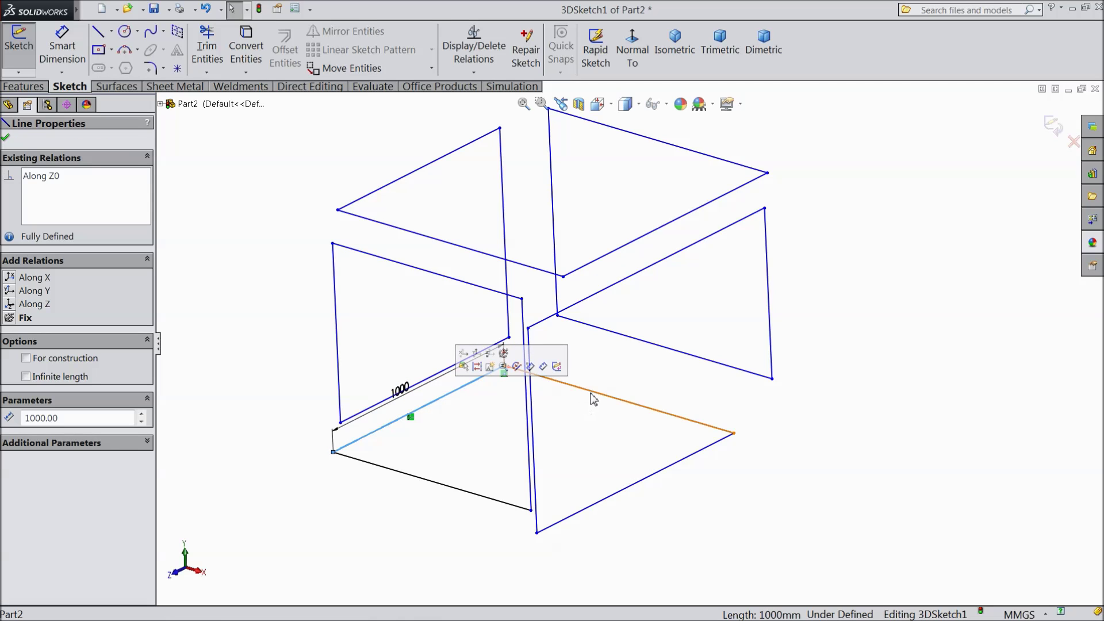
pyautogui.keyDown('ctrl'); pyautogui.click(597, 395); pyautogui.keyUp('ctrl')
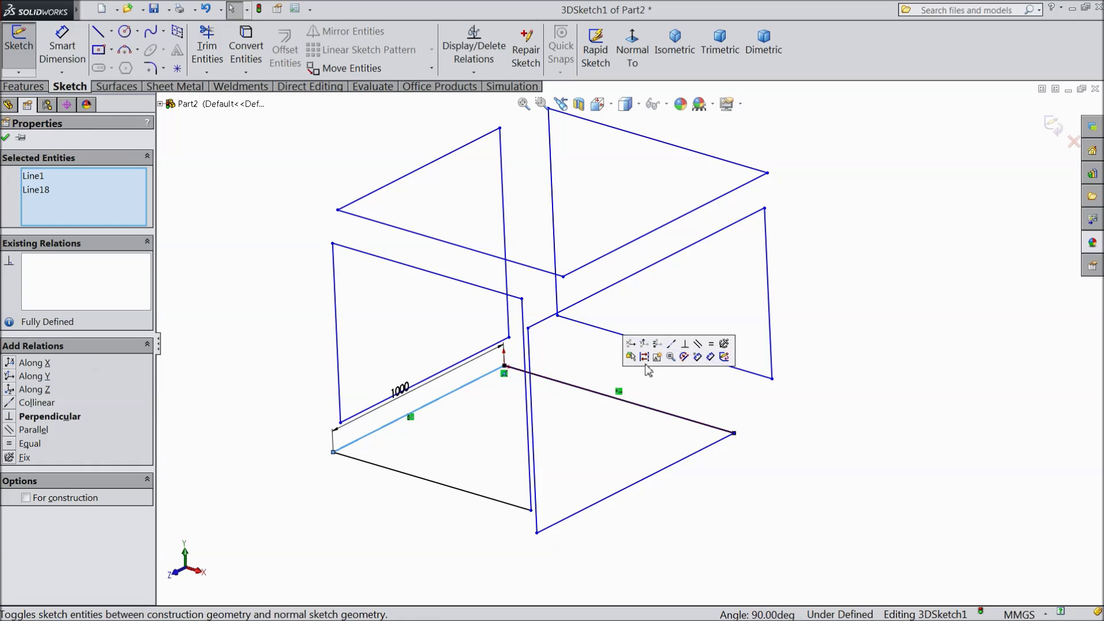
pyautogui.click(712, 343)
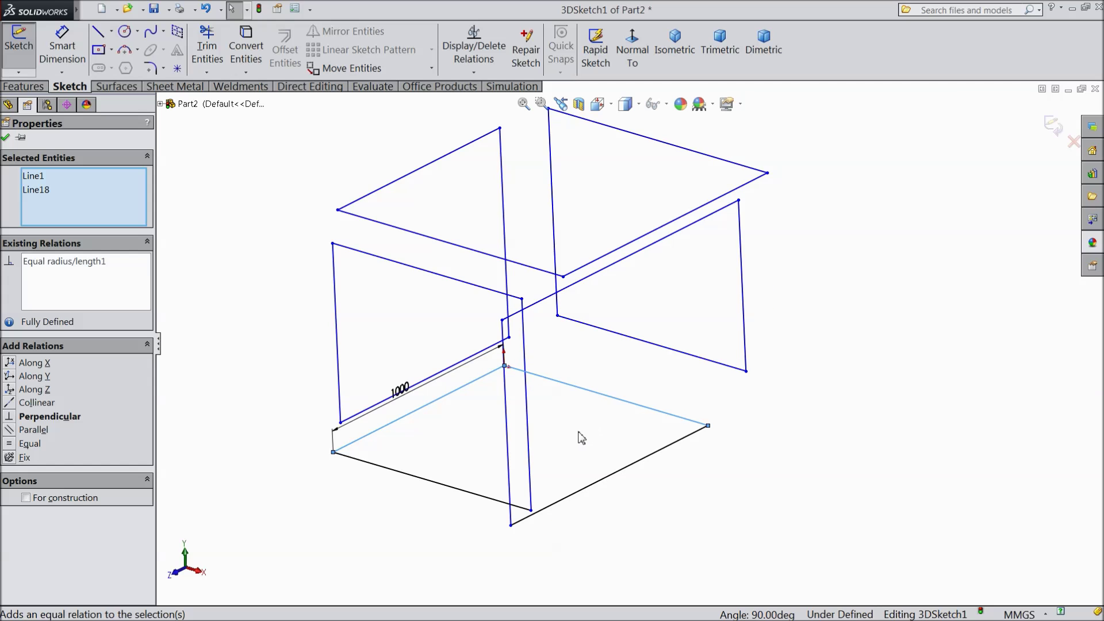
pyautogui.click(467, 495)
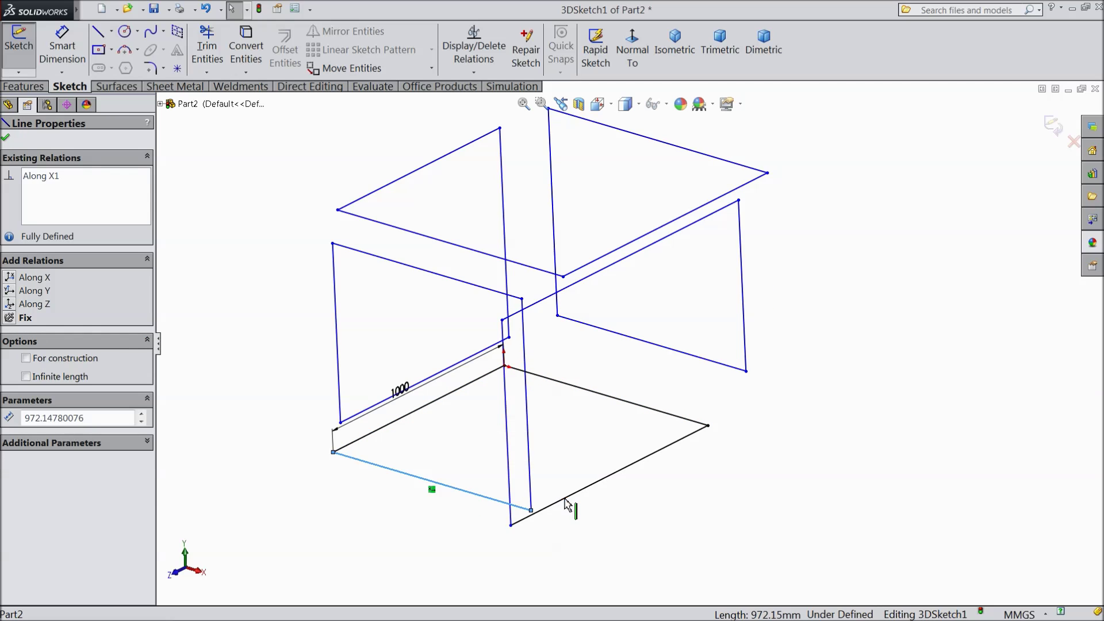
pyautogui.keyDown('ctrl'); pyautogui.click(601, 480); pyautogui.keyUp('ctrl')
pyautogui.click(679, 451)
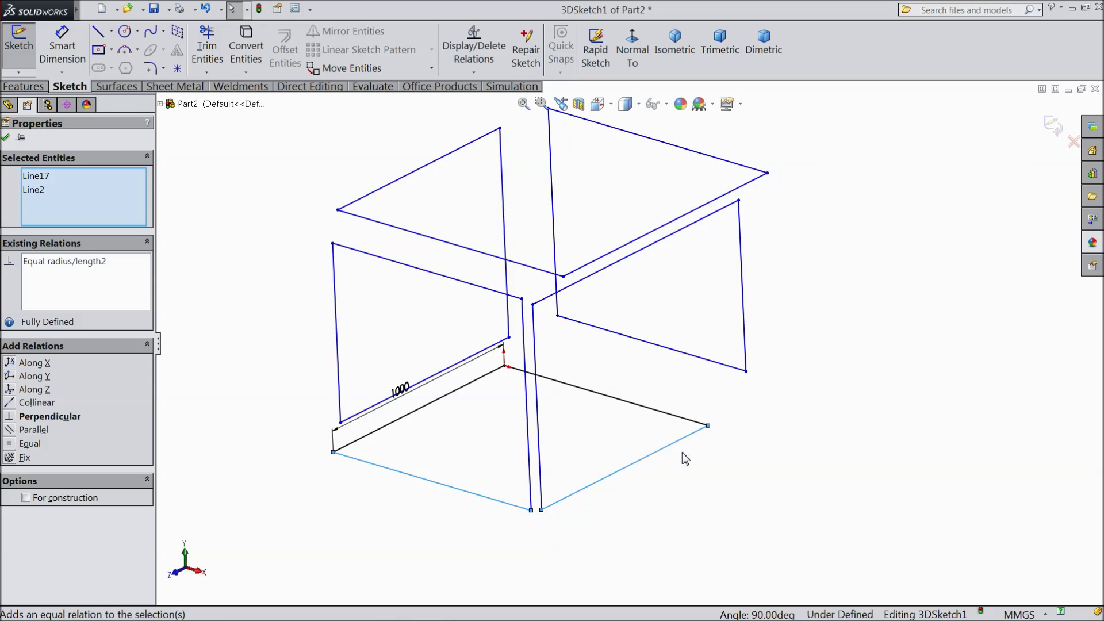
# Add Equal relations between the two adjacent front vertical lines and between the two outer side vertical lines.
pyautogui.click(539, 437)
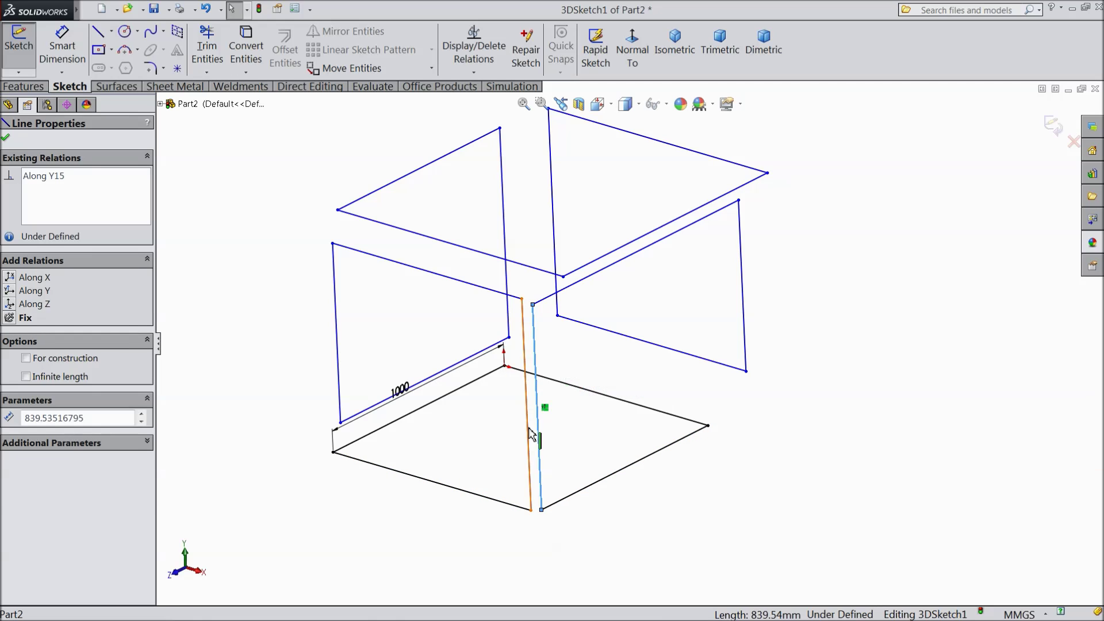
pyautogui.keyDown('ctrl'); pyautogui.click(528, 435); pyautogui.keyUp('ctrl')
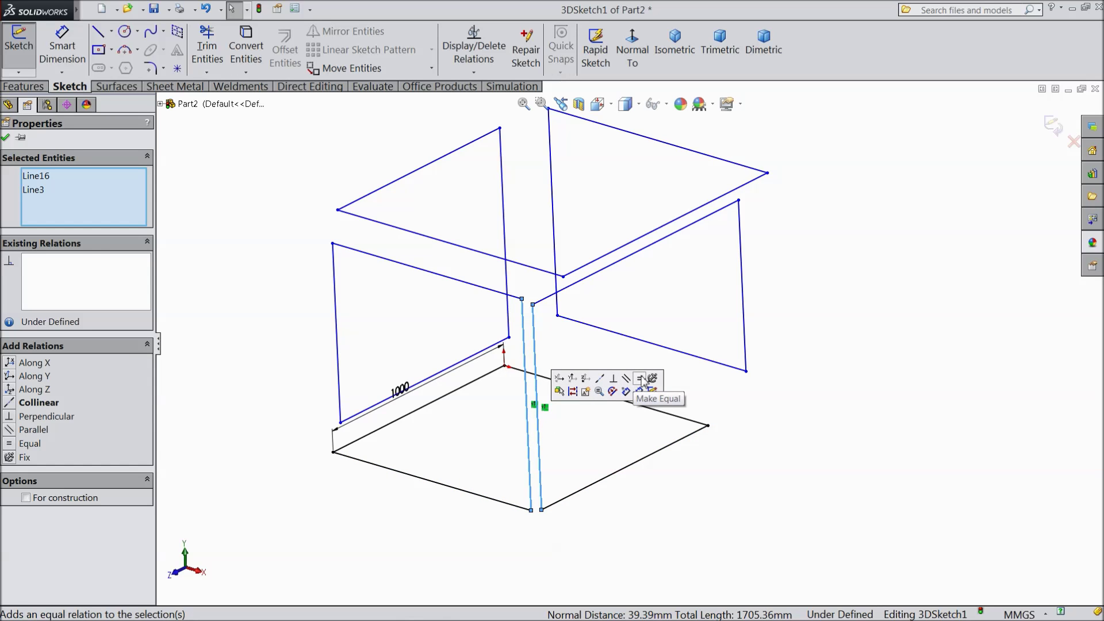
pyautogui.click(640, 379)
pyautogui.click(337, 322)
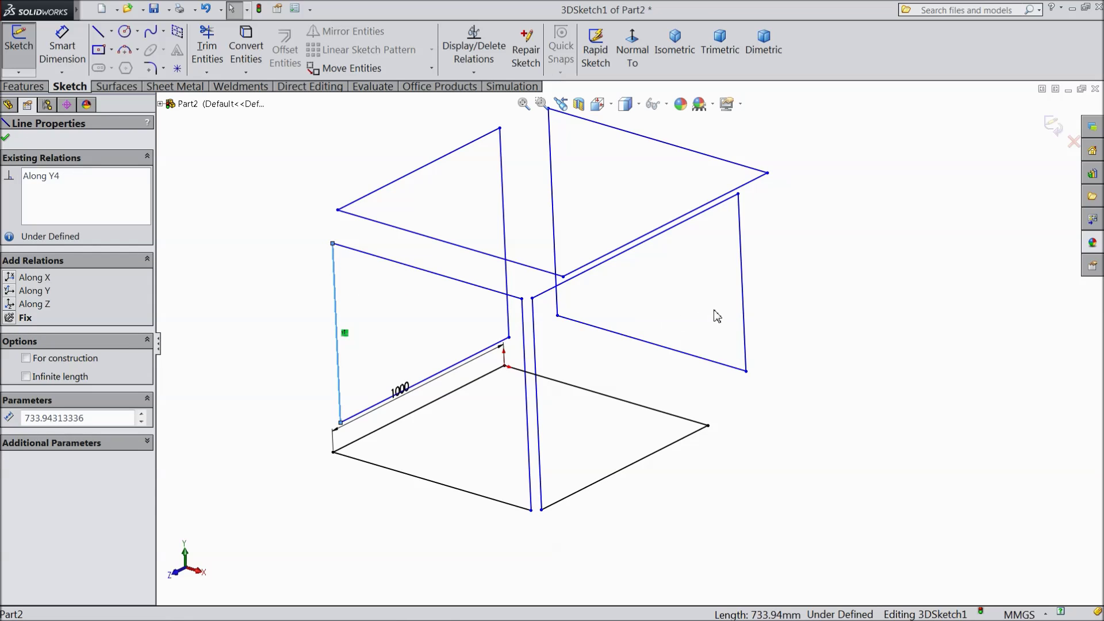
pyautogui.keyDown('ctrl'); pyautogui.click(745, 321); pyautogui.keyUp('ctrl')
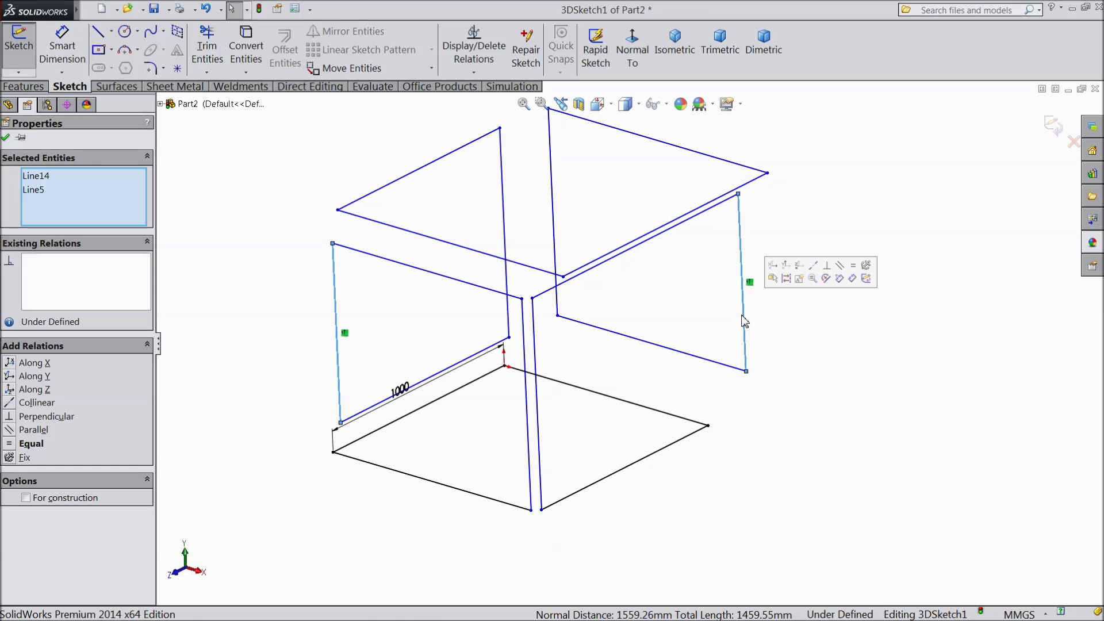
pyautogui.click(824, 280)
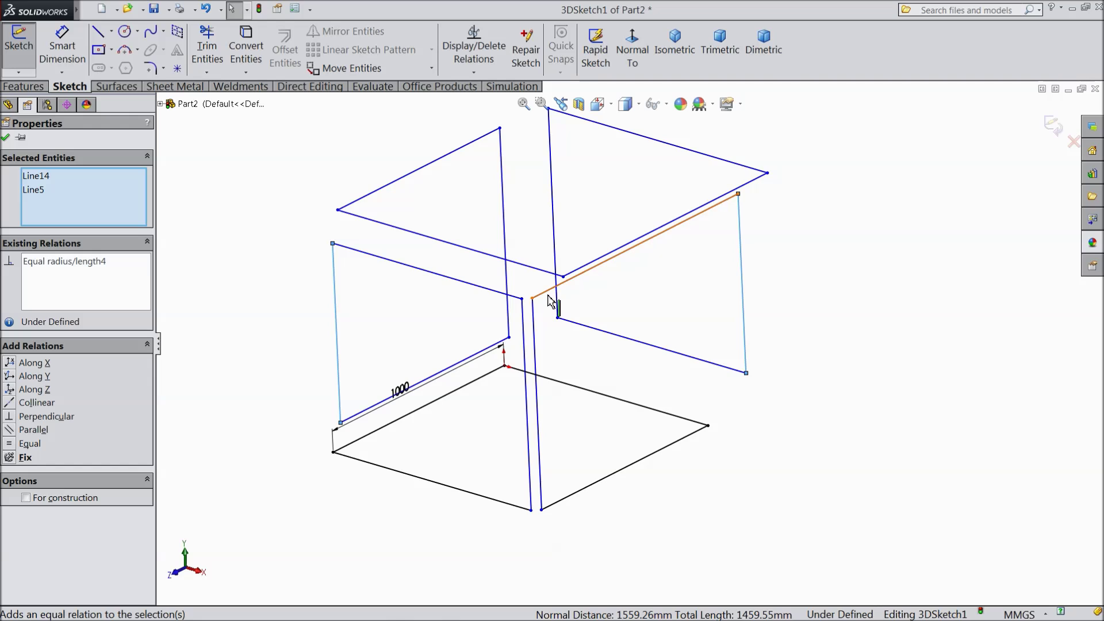
# Add Equal relations between the side panels' upper lines along X and Z, and between the top frame's two front lines.
pyautogui.click(549, 299)
pyautogui.keyDown('ctrl'); pyautogui.click(506, 301); pyautogui.keyUp('ctrl')
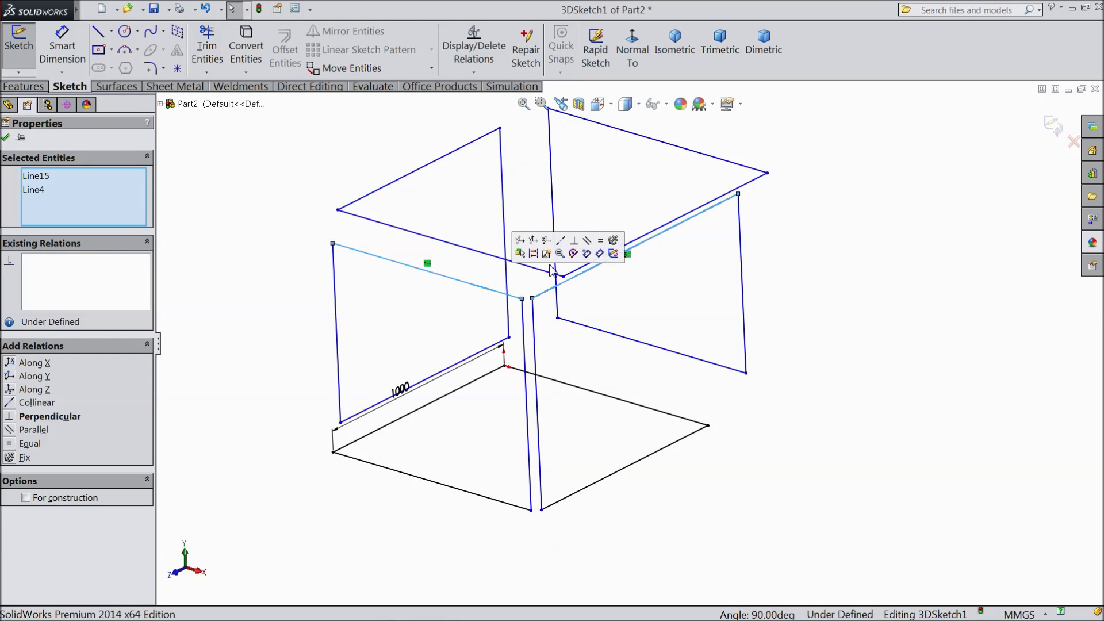
pyautogui.click(602, 241)
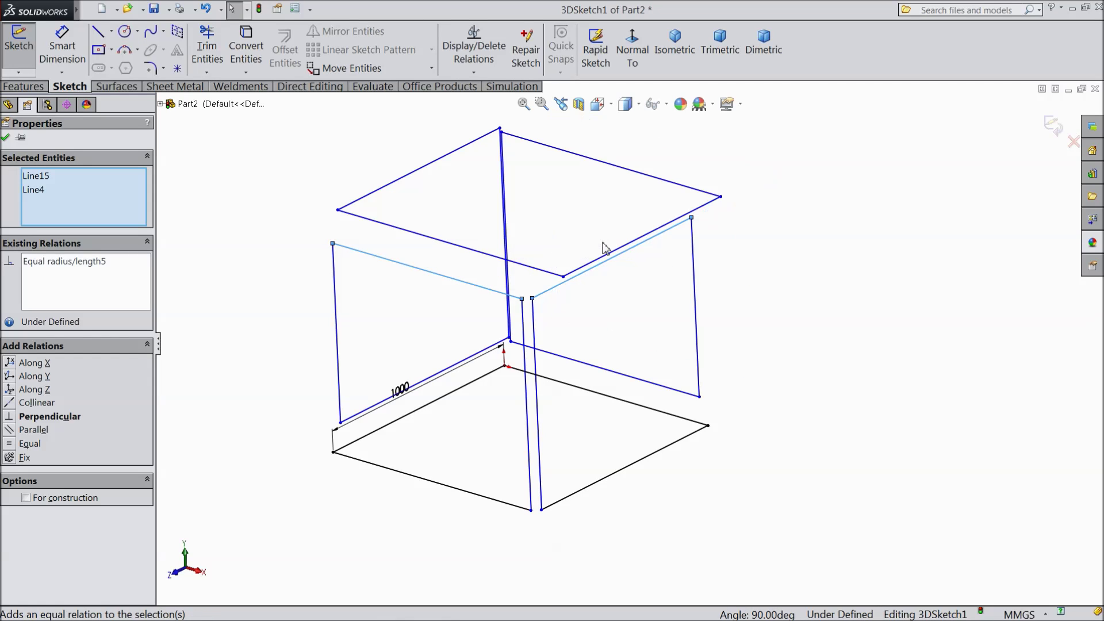
pyautogui.click(583, 268)
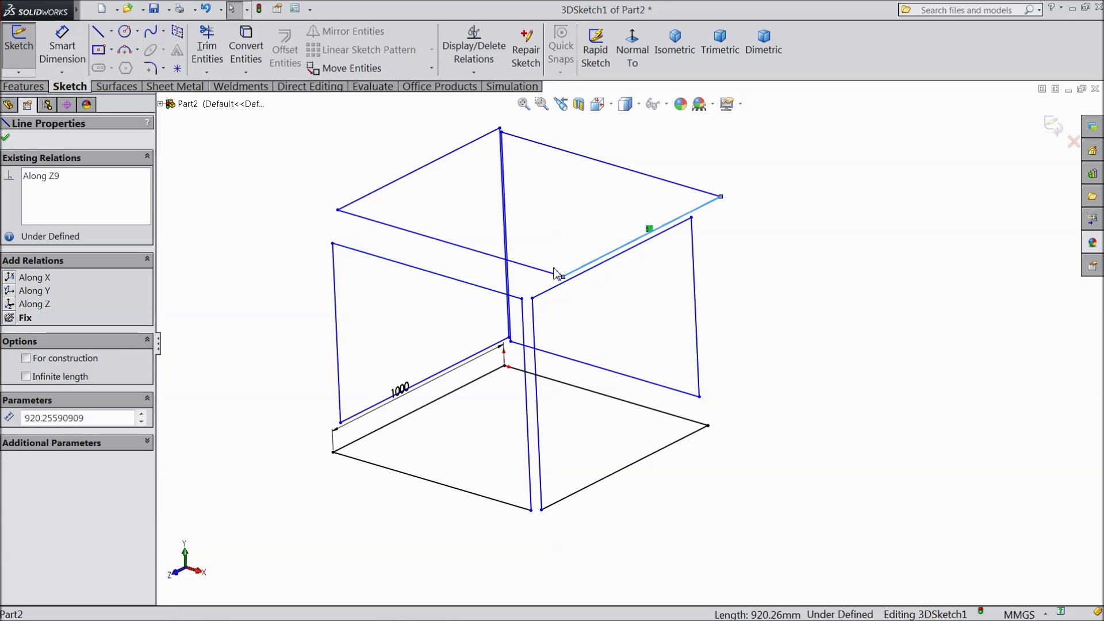
pyautogui.keyDown('ctrl'); pyautogui.click(570, 272); pyautogui.keyUp('ctrl')
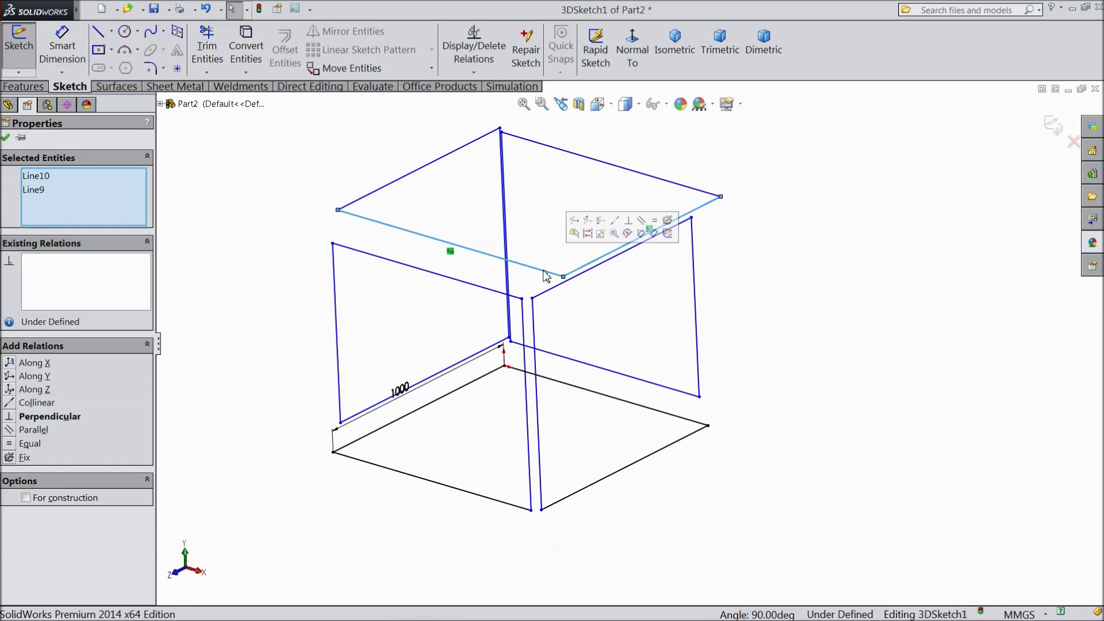
pyautogui.click(655, 230)
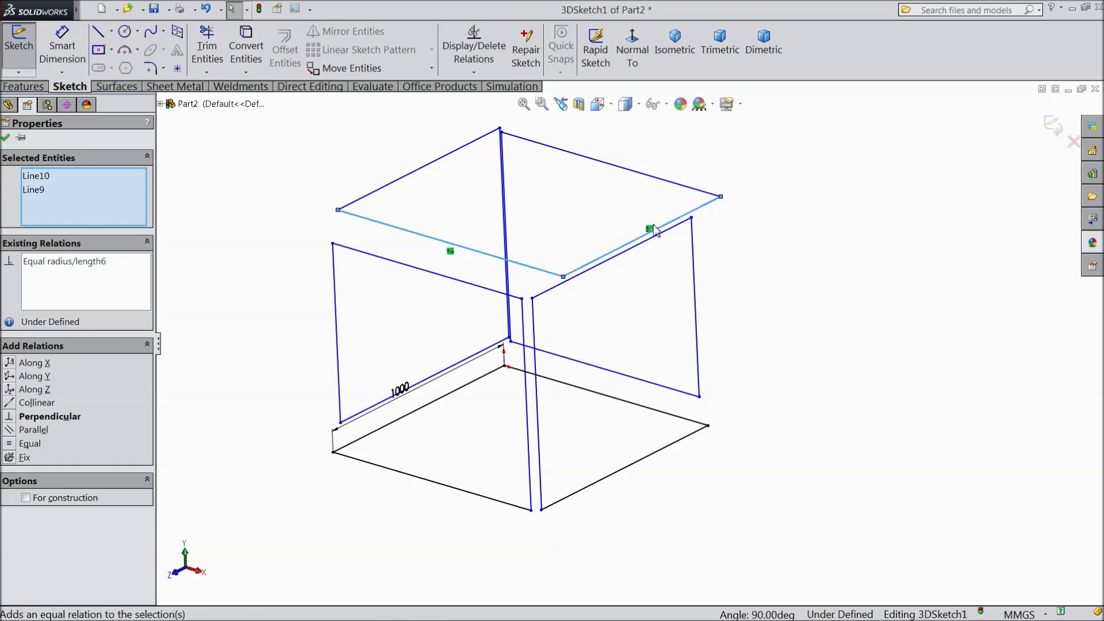
# Add Equal relations between the top frame's two rear lines and between the two adjacent rear vertical lines.
pyautogui.click(546, 149)
pyautogui.keyDown('ctrl'); pyautogui.click(450, 155); pyautogui.keyUp('ctrl')
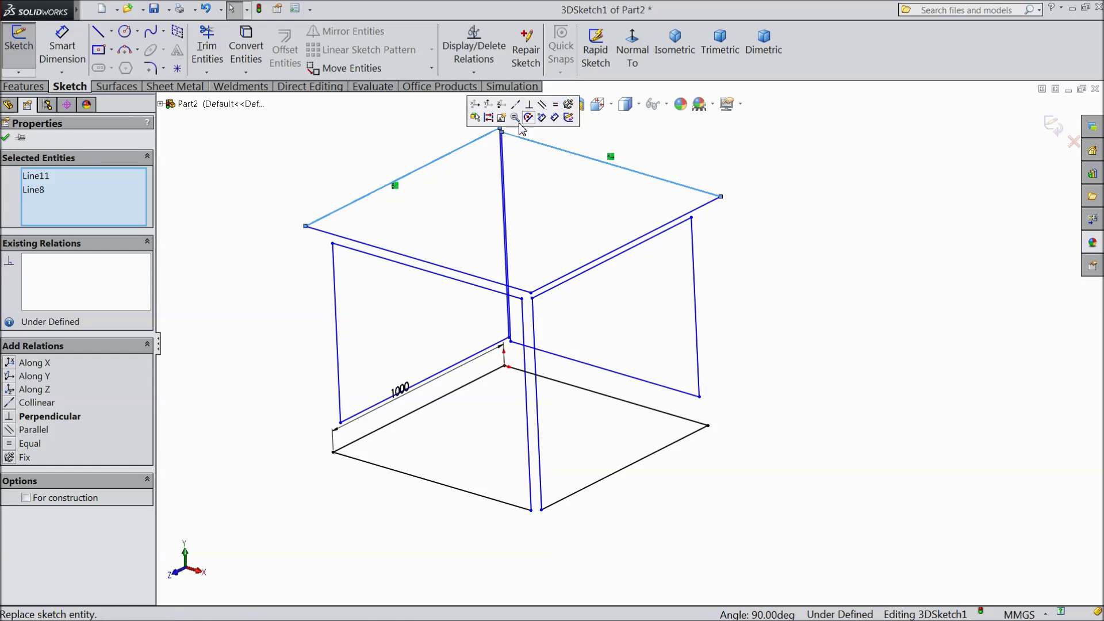
pyautogui.click(555, 104)
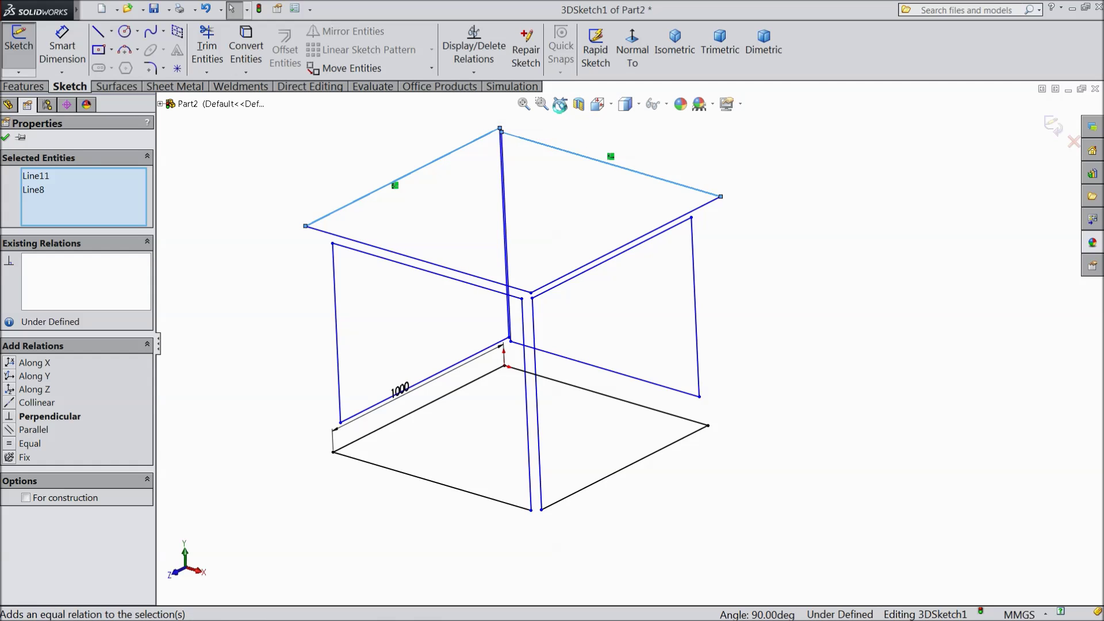
pyautogui.click(504, 193)
pyautogui.keyDown('ctrl'); pyautogui.click(493, 198); pyautogui.keyUp('ctrl')
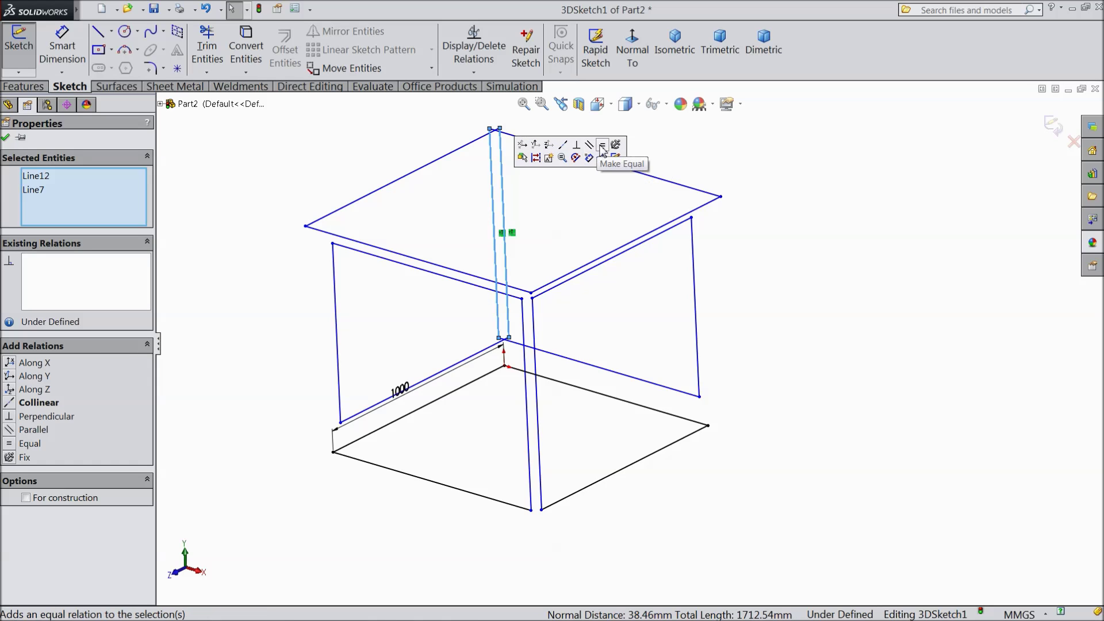
pyautogui.click(602, 149)
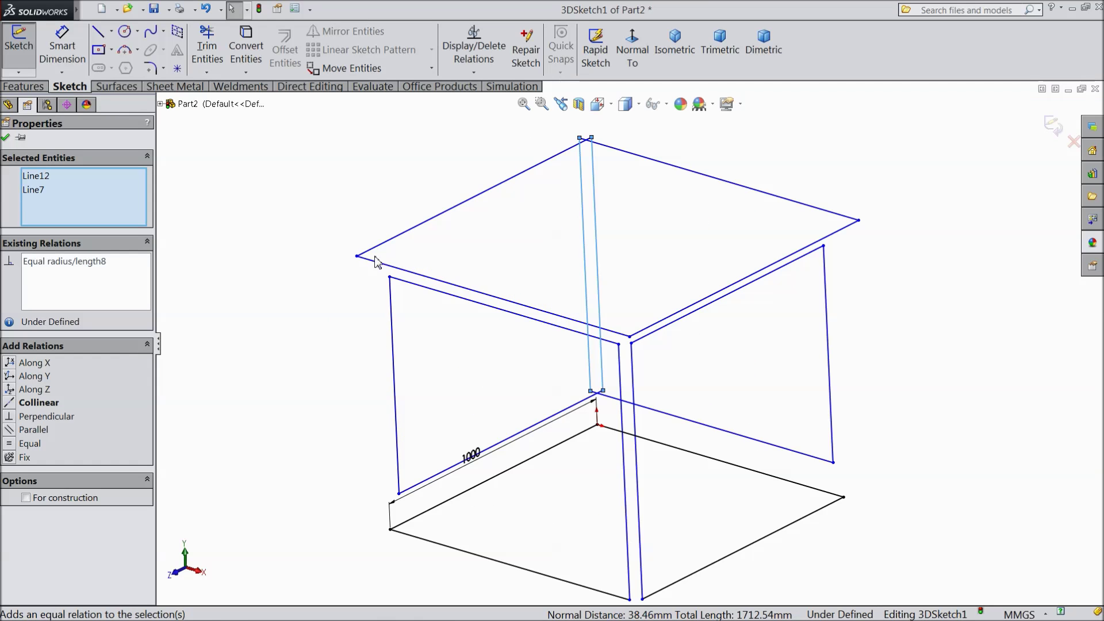
# Move the top frame's left corner point outward to spread the overlapping line chain apart.
pyautogui.moveTo(356, 257)
pyautogui.mouseDown()
pyautogui.moveTo(351, 229)
pyautogui.moveTo(318, 214)
pyautogui.mouseUp()
pyautogui.scroll(-3, 352, 247)
pyautogui.moveTo(353, 247)
pyautogui.mouseDown(button='middle')
pyautogui.moveTo(315, 249)
pyautogui.moveTo(302, 263)
pyautogui.mouseUp(button='middle')
pyautogui.scroll(3, 726, 376)
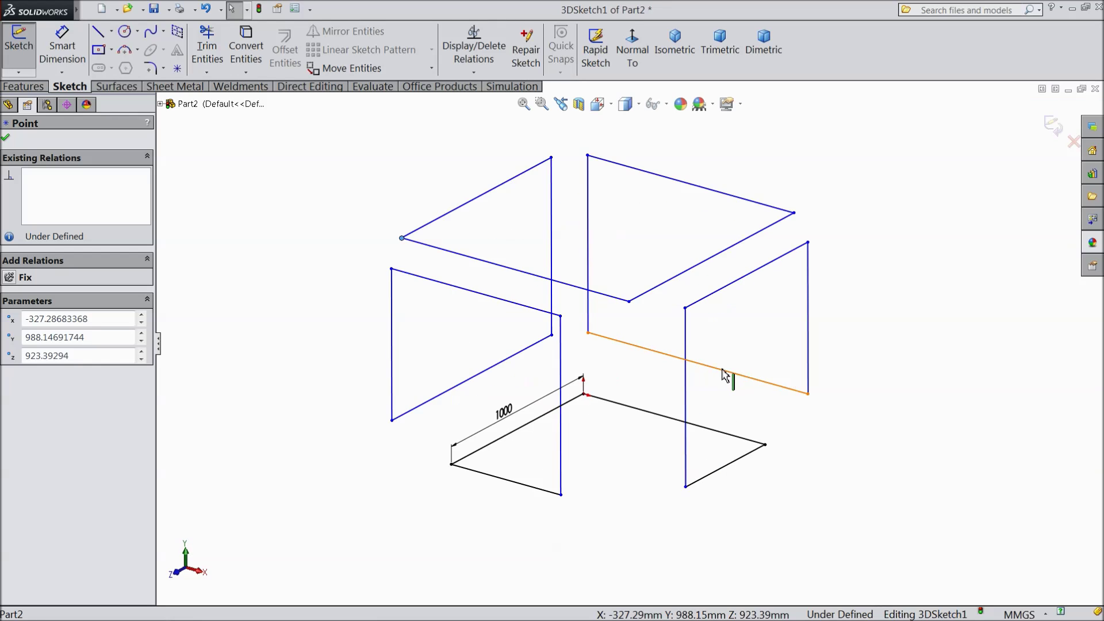
pyautogui.click(6, 138)
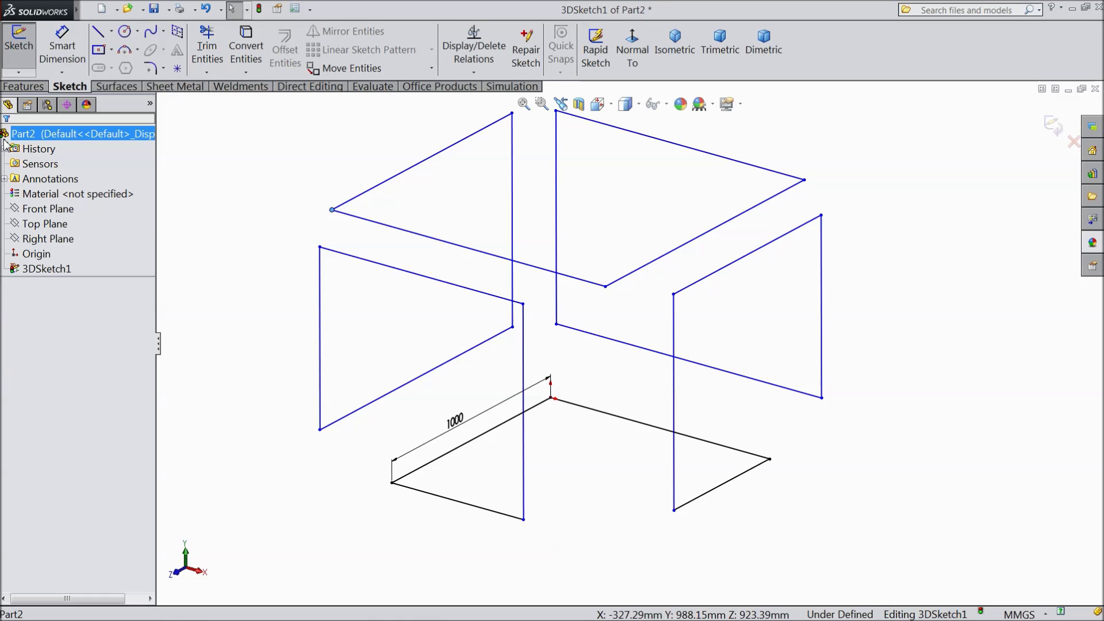
# Dimension the front base line along X and set its length to 900 mm.
pyautogui.click(62, 46)
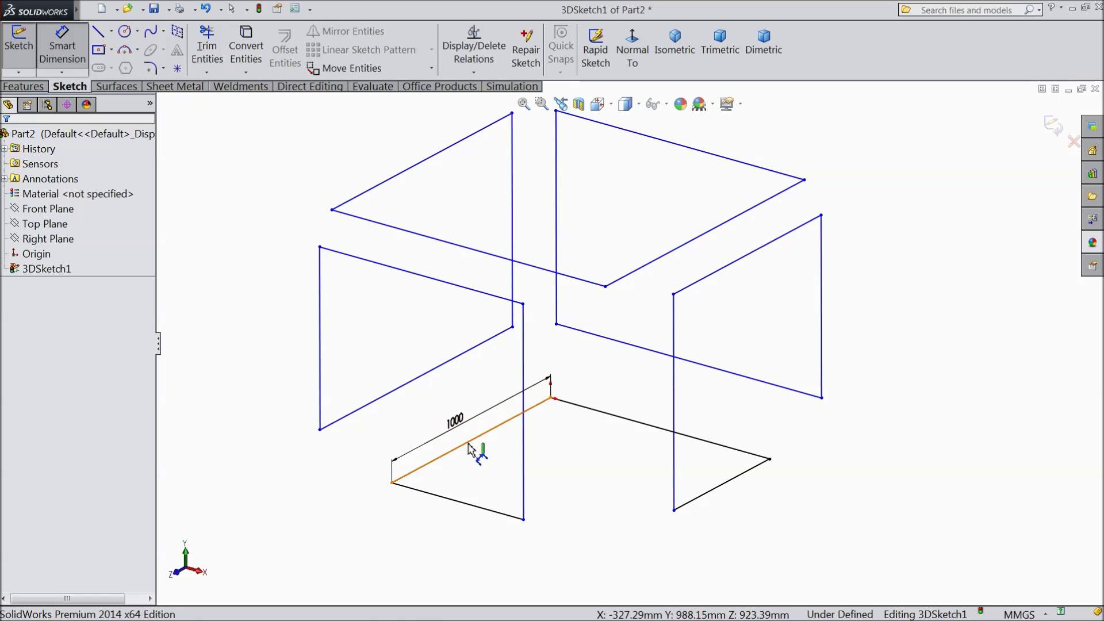
pyautogui.click(458, 502)
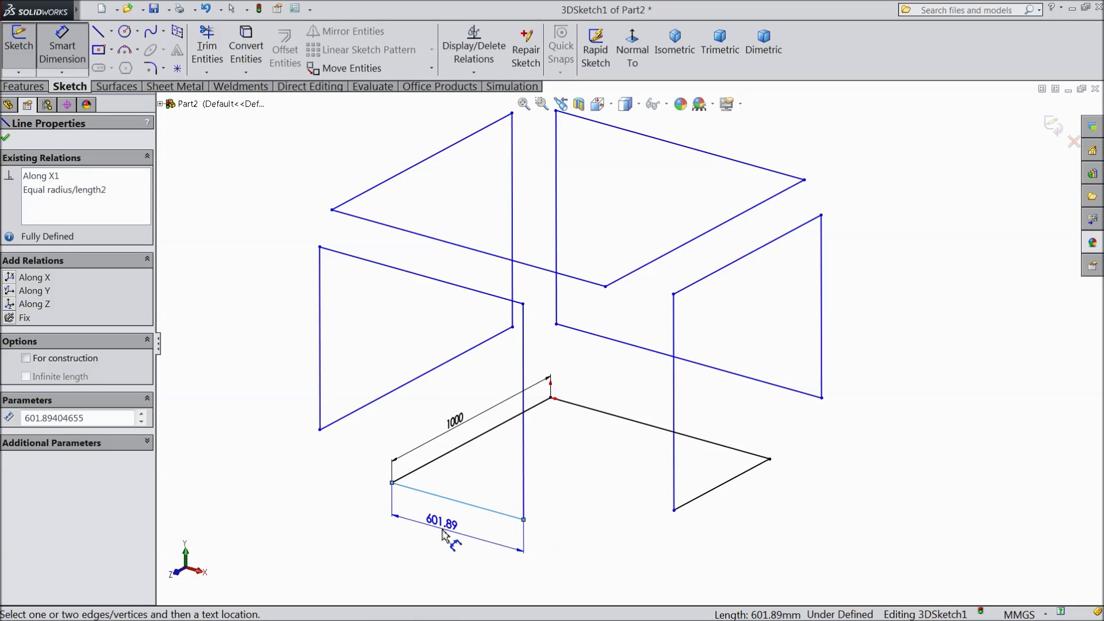
pyautogui.click(443, 535)
pyautogui.click(383, 519)
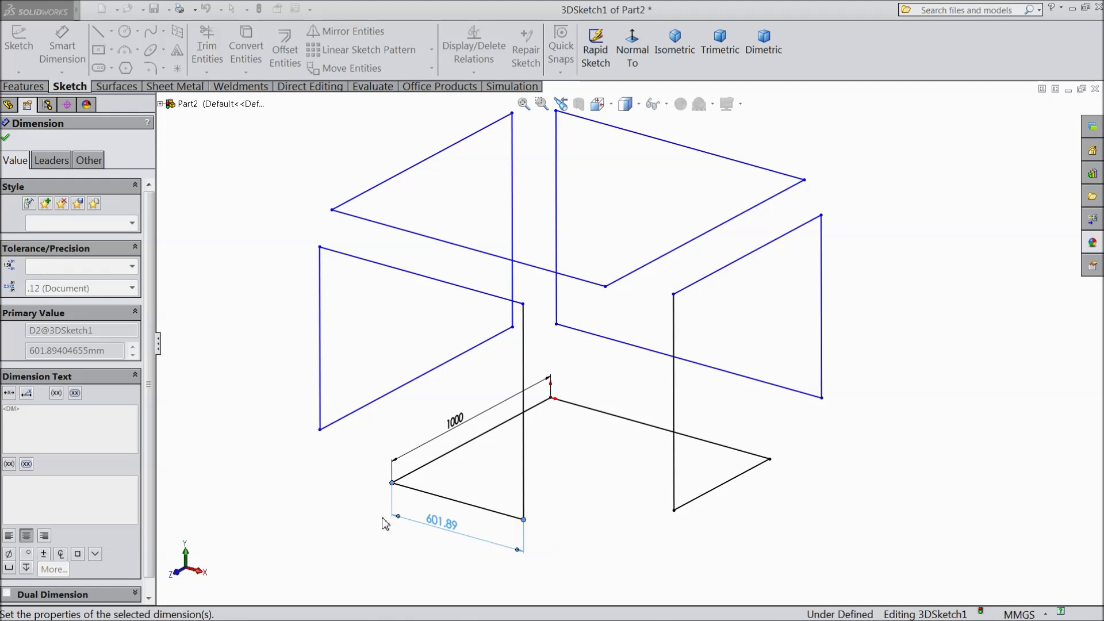
# Dimension the front vertical line rising from the 900 mm base line and set it to 1000 mm.
pyautogui.click(589, 460)
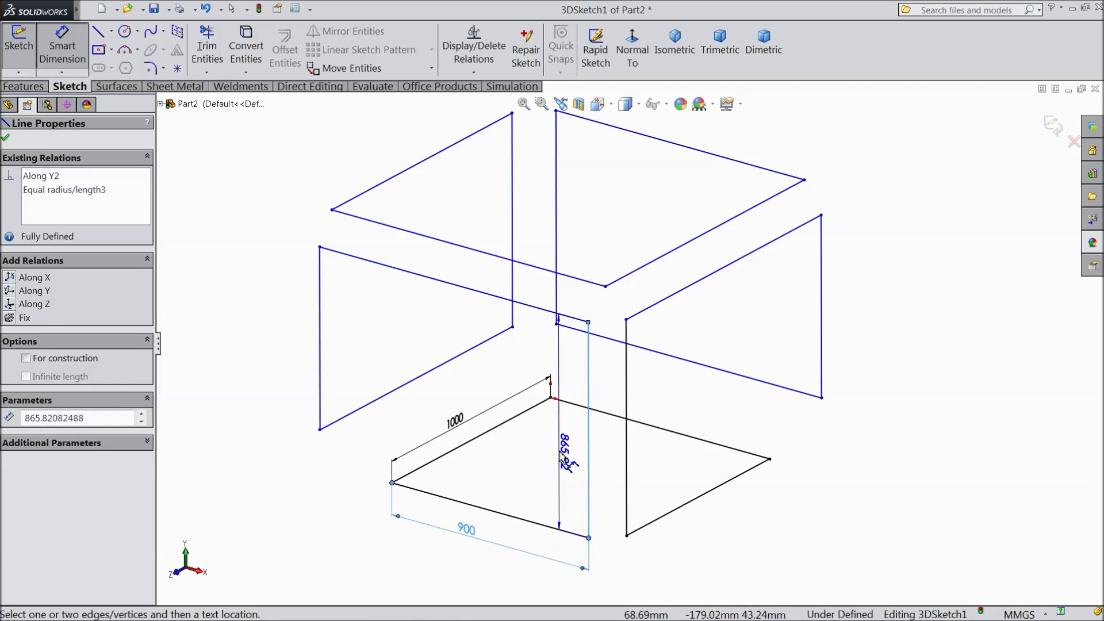
pyautogui.click(563, 457)
pyautogui.write('100')
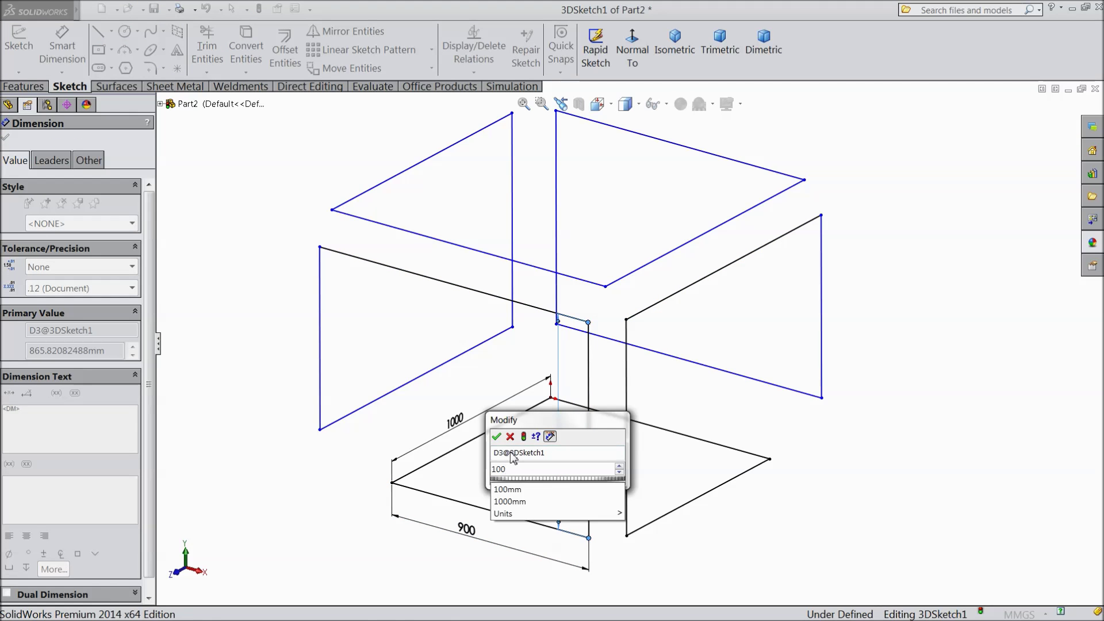
pyautogui.write('0')
pyautogui.press('Return')
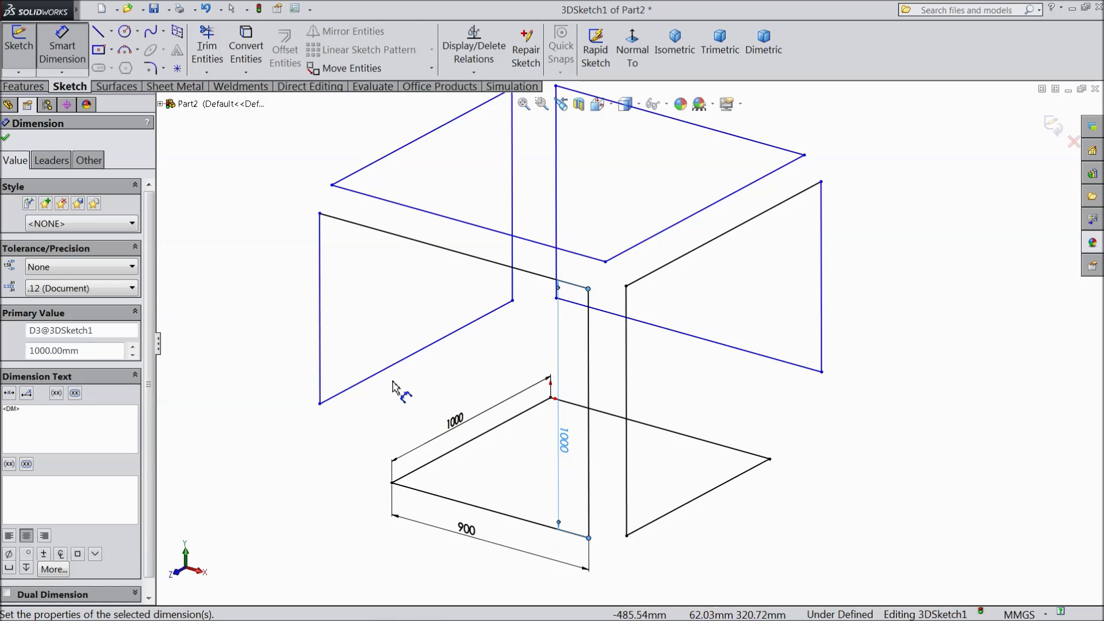
# Dimension the left side panel's outer vertical line and set it to 900 mm.
pyautogui.click(321, 335)
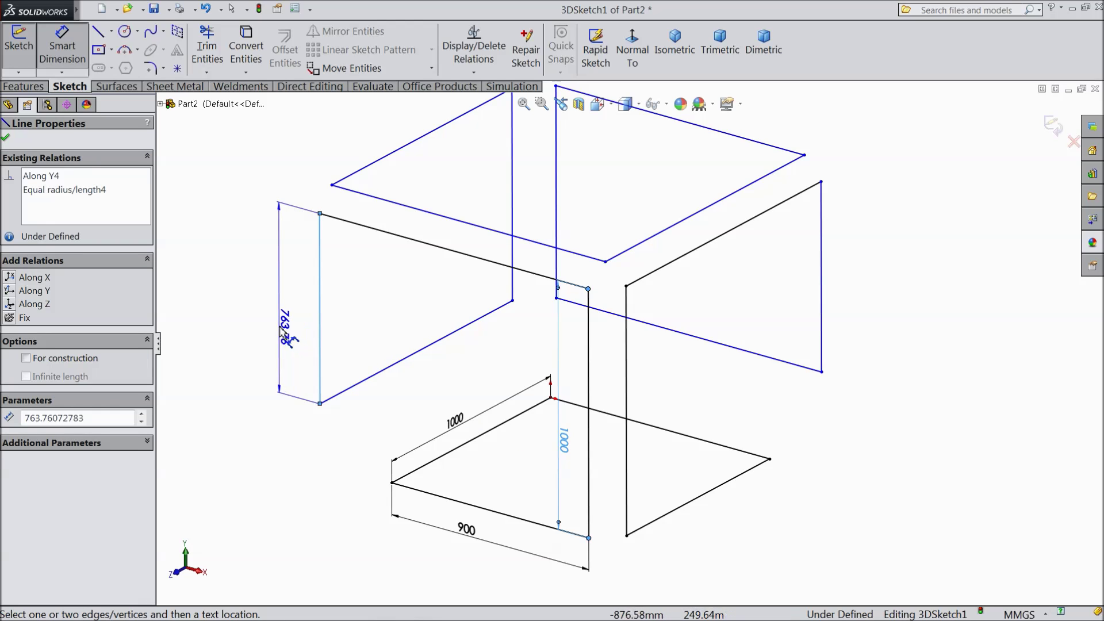
pyautogui.click(273, 310)
pyautogui.write('00')
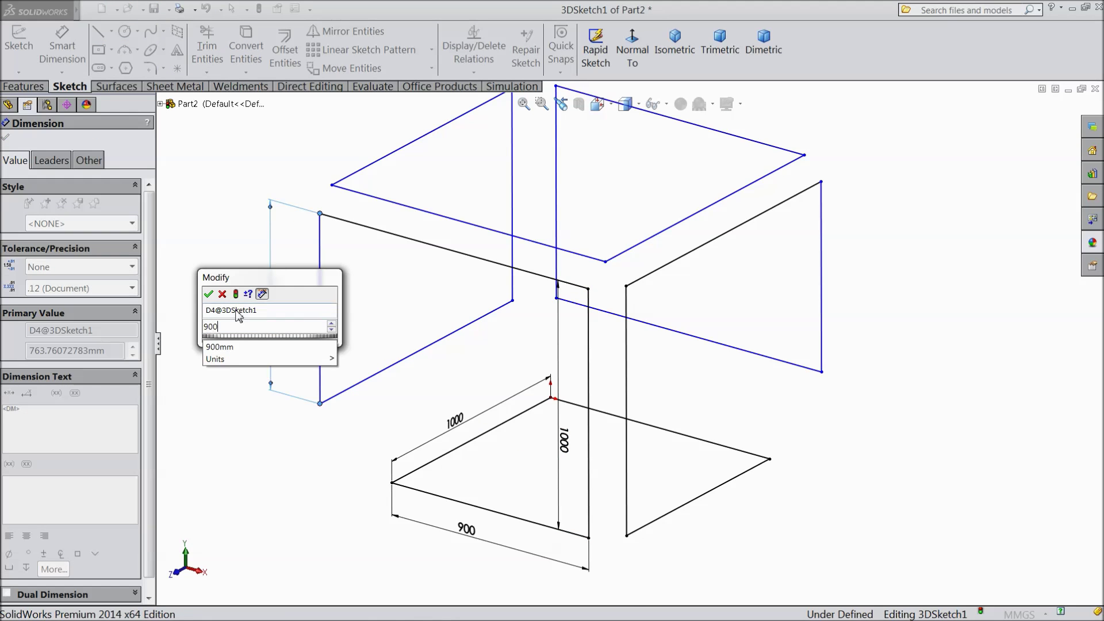
pyautogui.click(209, 296)
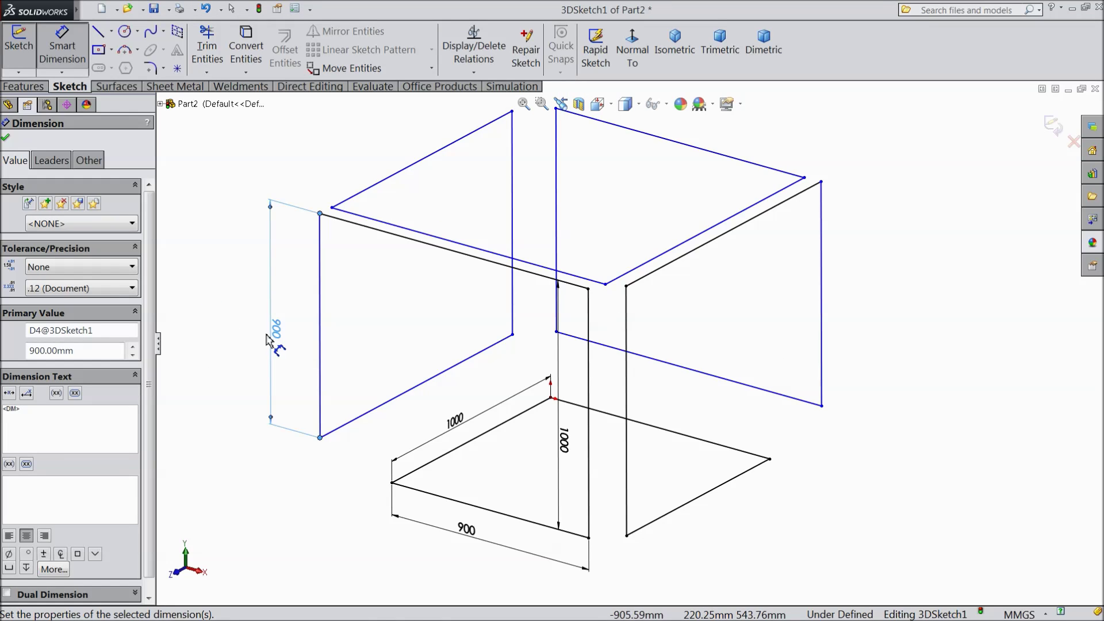
# Dimension the left side panel's lower line along Z and set it to 1000 mm.
pyautogui.click(422, 382)
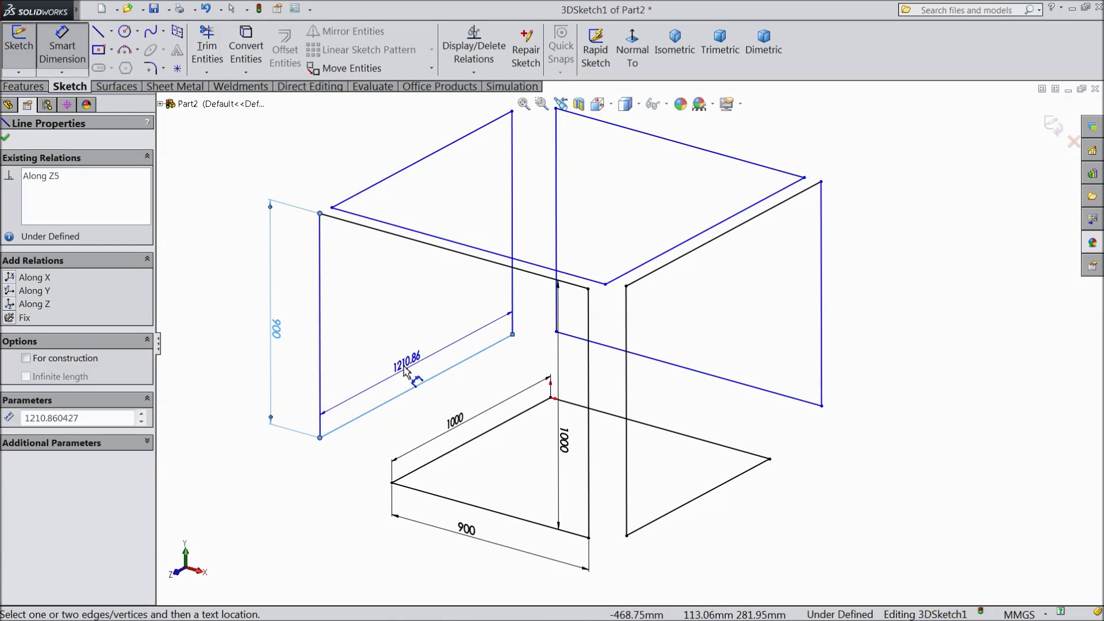
pyautogui.click(403, 368)
pyautogui.write('1000')
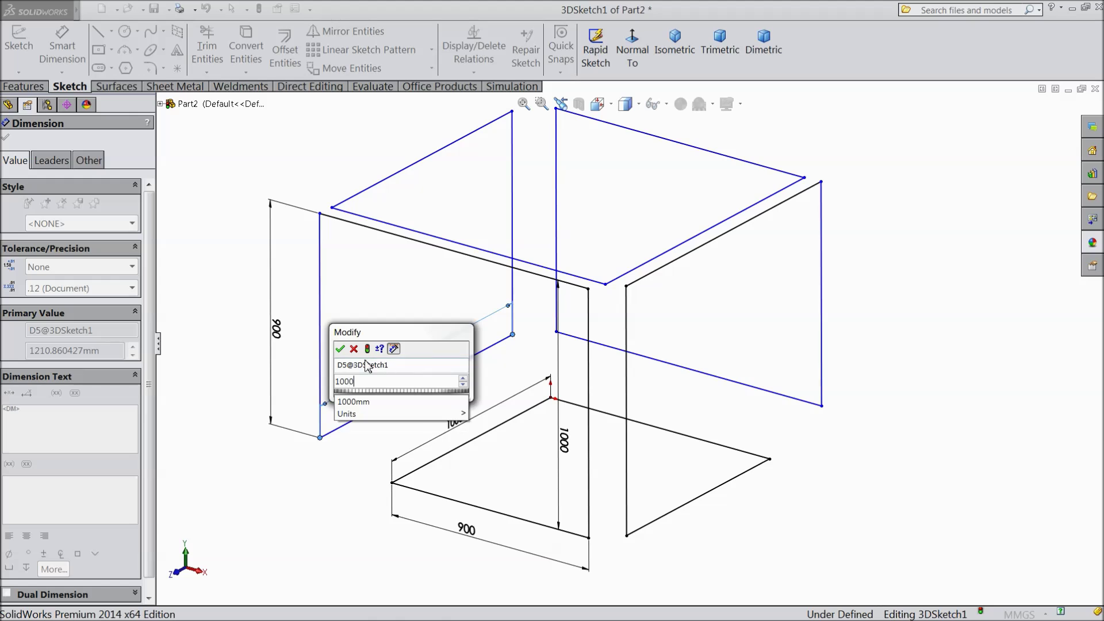
pyautogui.click(340, 349)
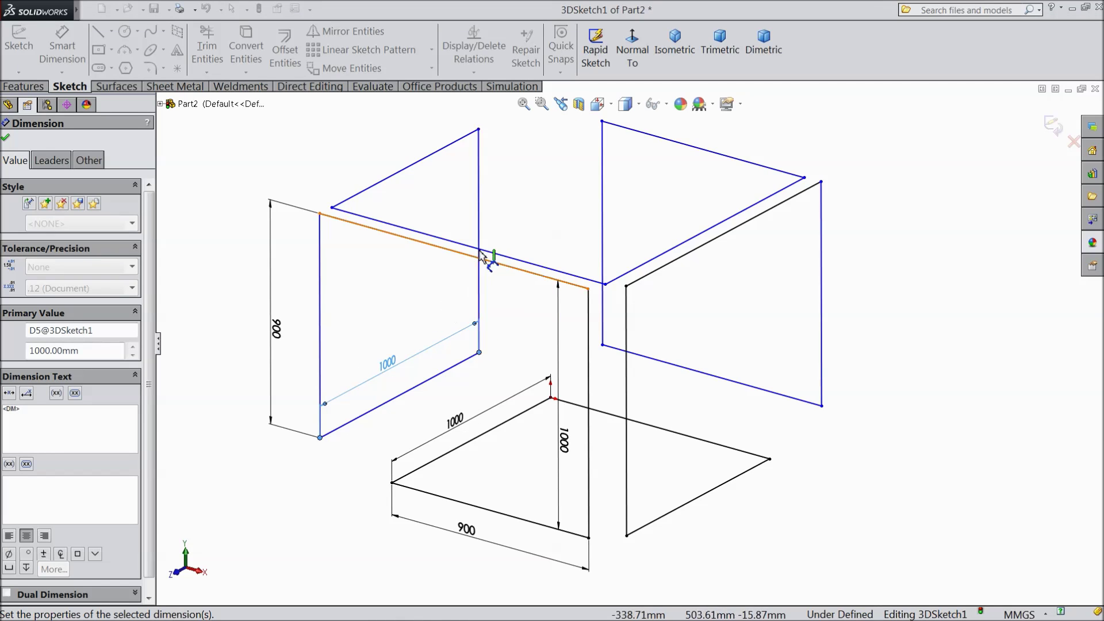
# Dimension the top frame's left line along Z and set it to 900 mm.
pyautogui.click(391, 180)
pyautogui.click(372, 156)
pyautogui.write('900')
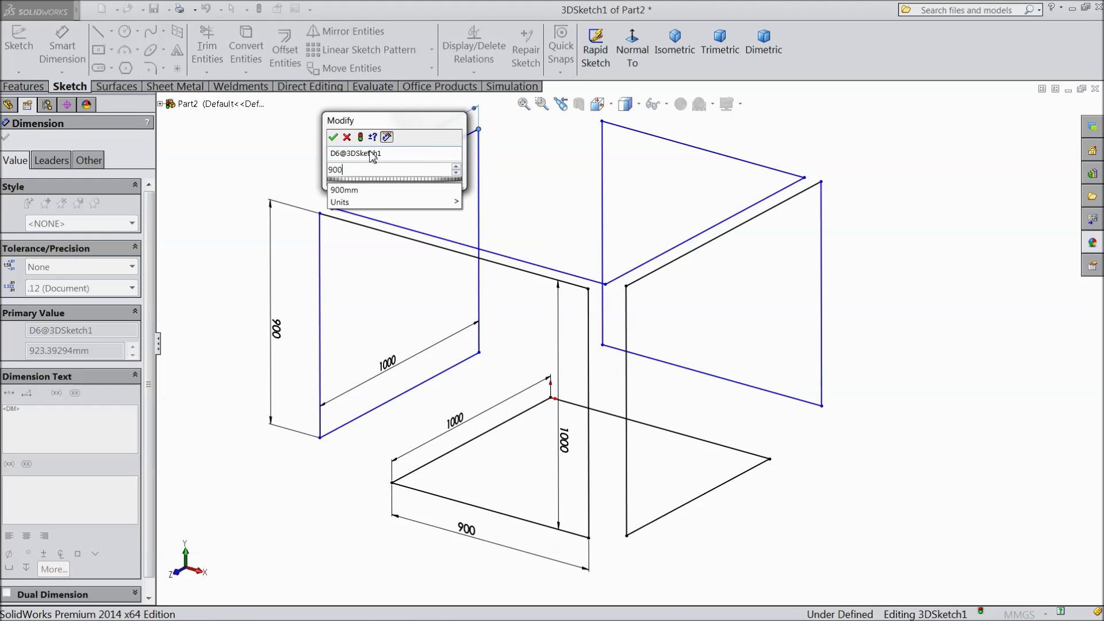
pyautogui.click(334, 137)
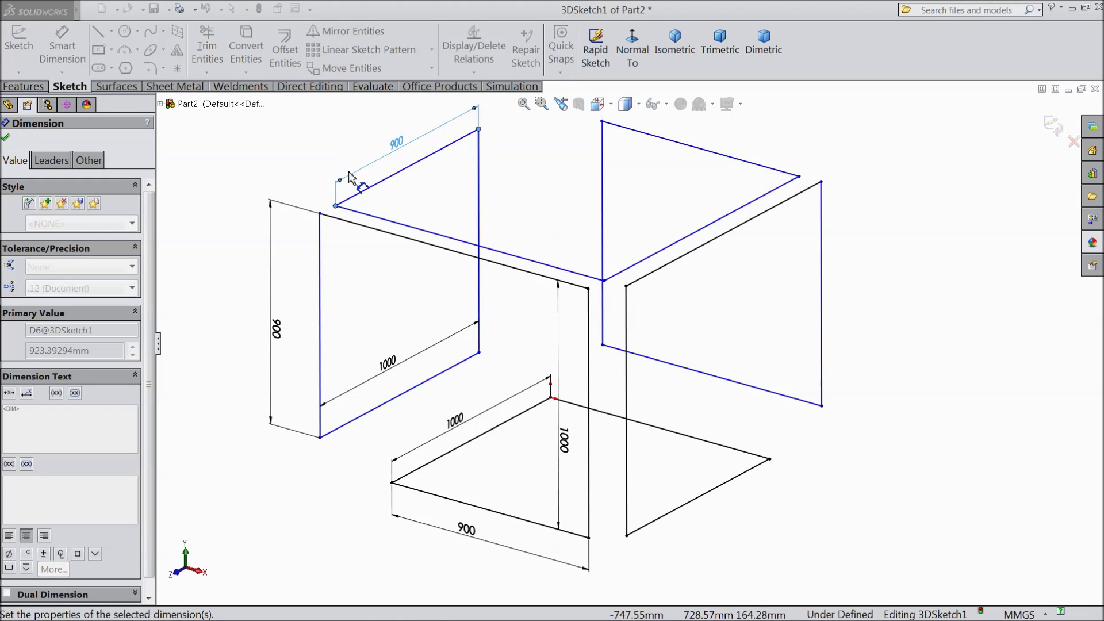
# Dimension the rear vertical line joining the left side panel's lower line to the top frame and set it to 1000 mm.
pyautogui.click(479, 219)
pyautogui.click(505, 219)
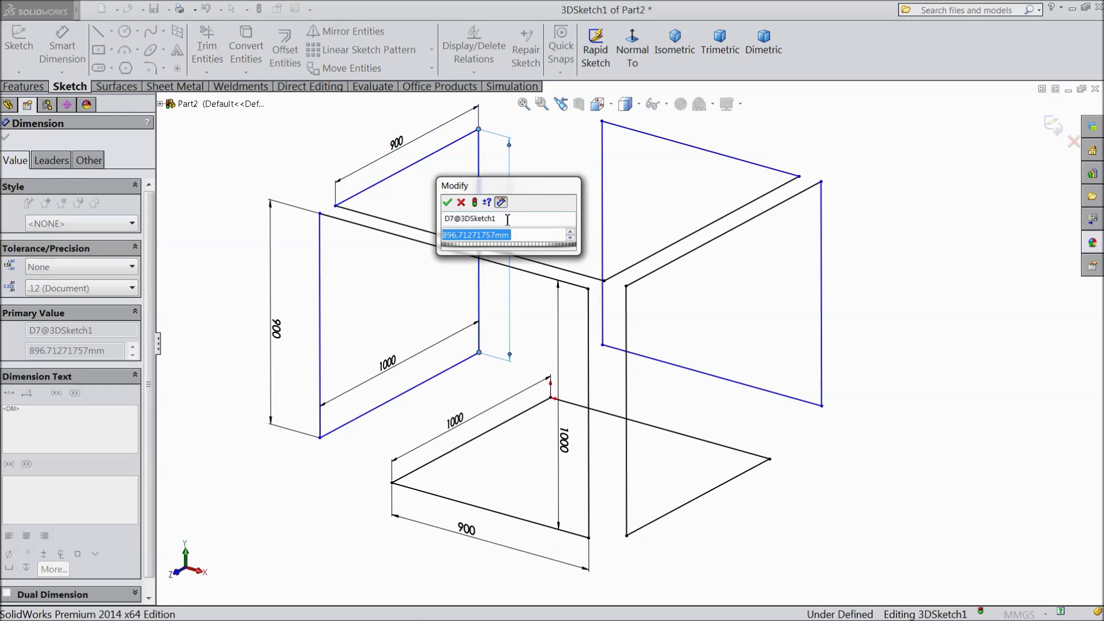
pyautogui.write('1000')
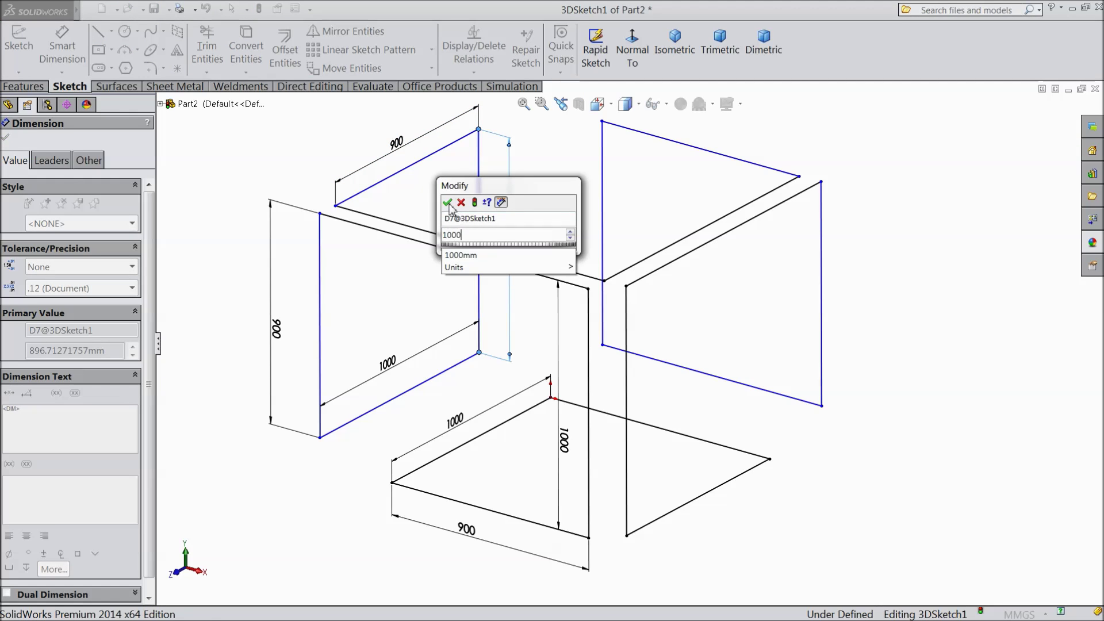
pyautogui.press('Return')
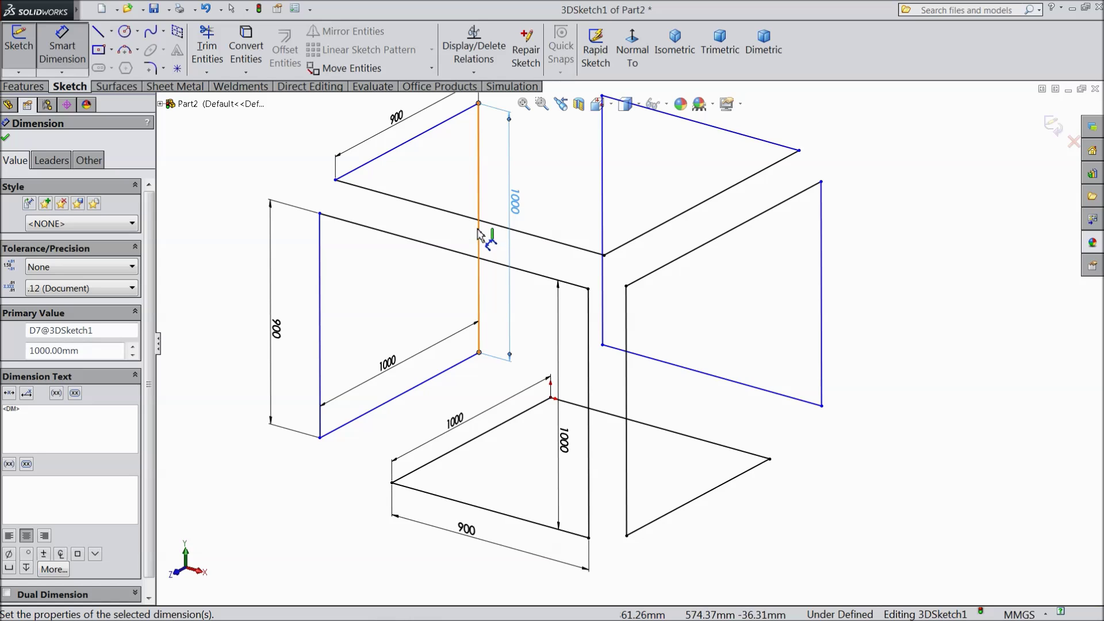
# Dimension the front upper line along X, set it to 1000 mm, and move the rear vertical line's dimension closer to that line.
pyautogui.scroll(1, 535, 322)
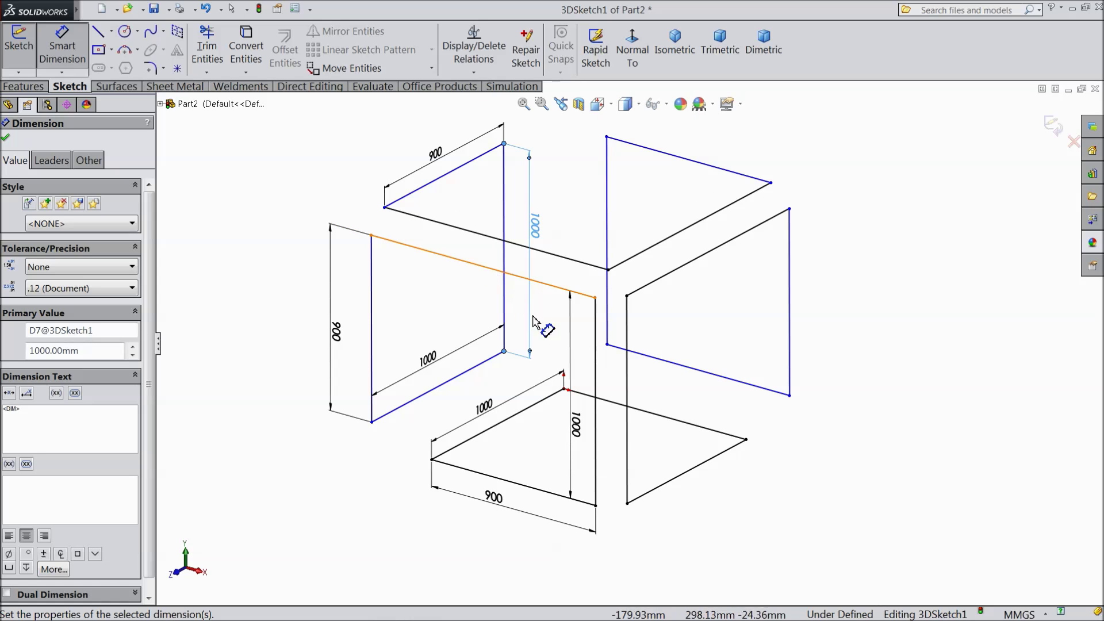
pyautogui.click(529, 280)
pyautogui.click(485, 312)
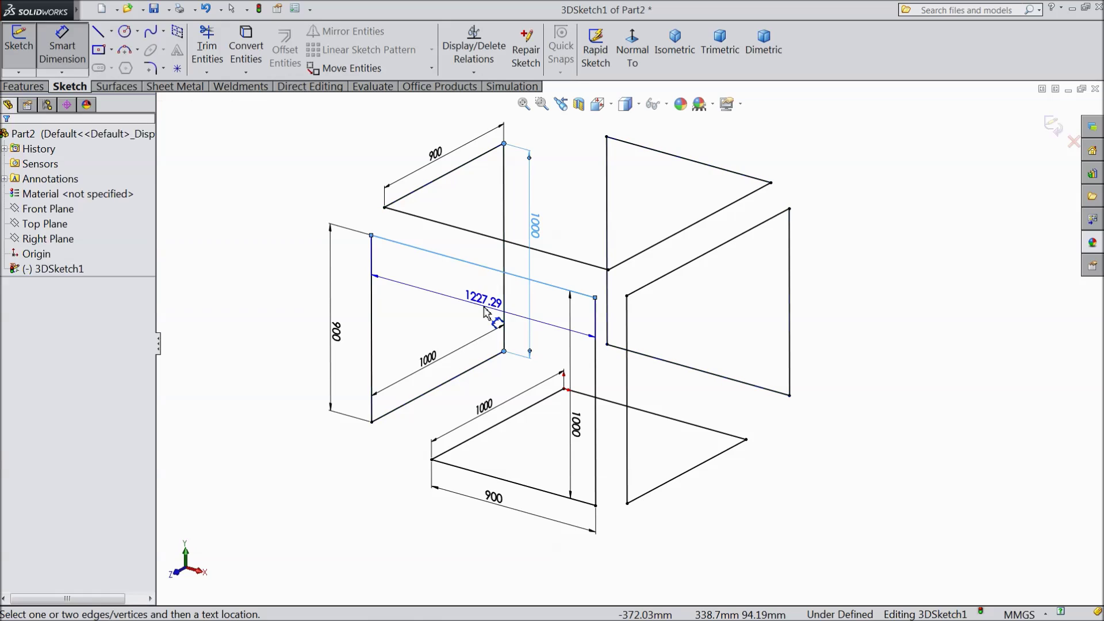
pyautogui.write('1000')
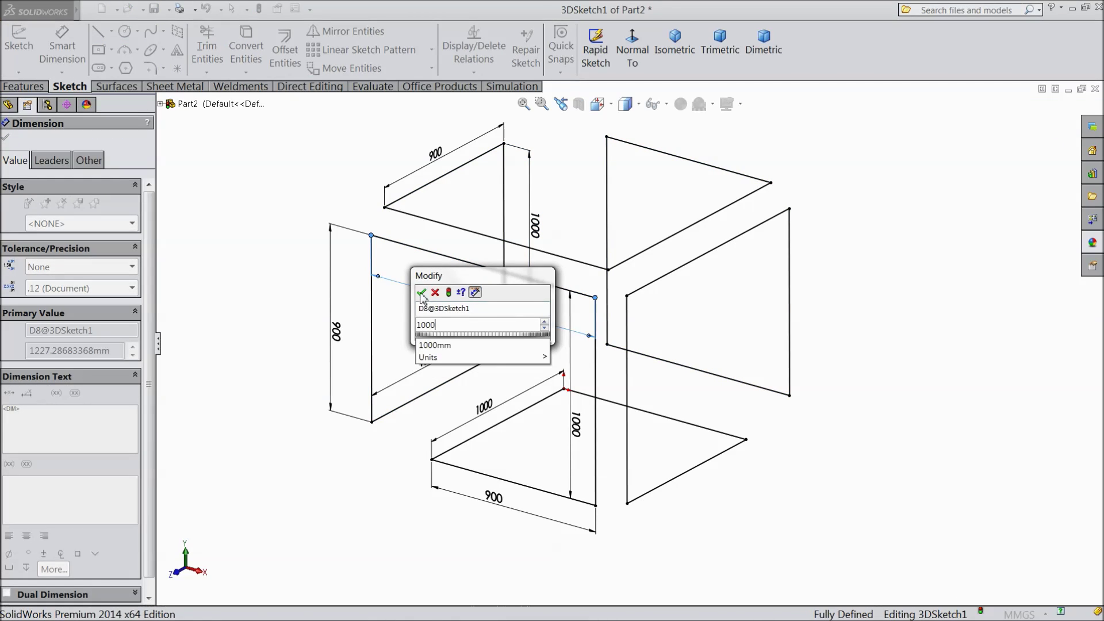
pyautogui.click(422, 292)
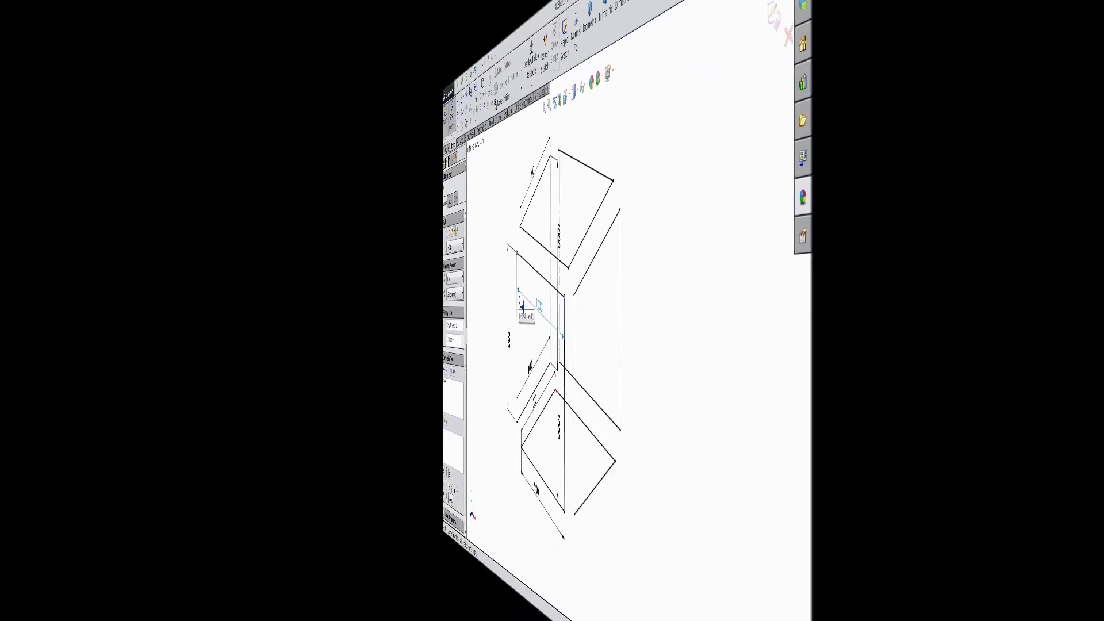
pyautogui.press('Escape')
pyautogui.moveTo(589, 248); pyautogui.dragTo(570, 235)
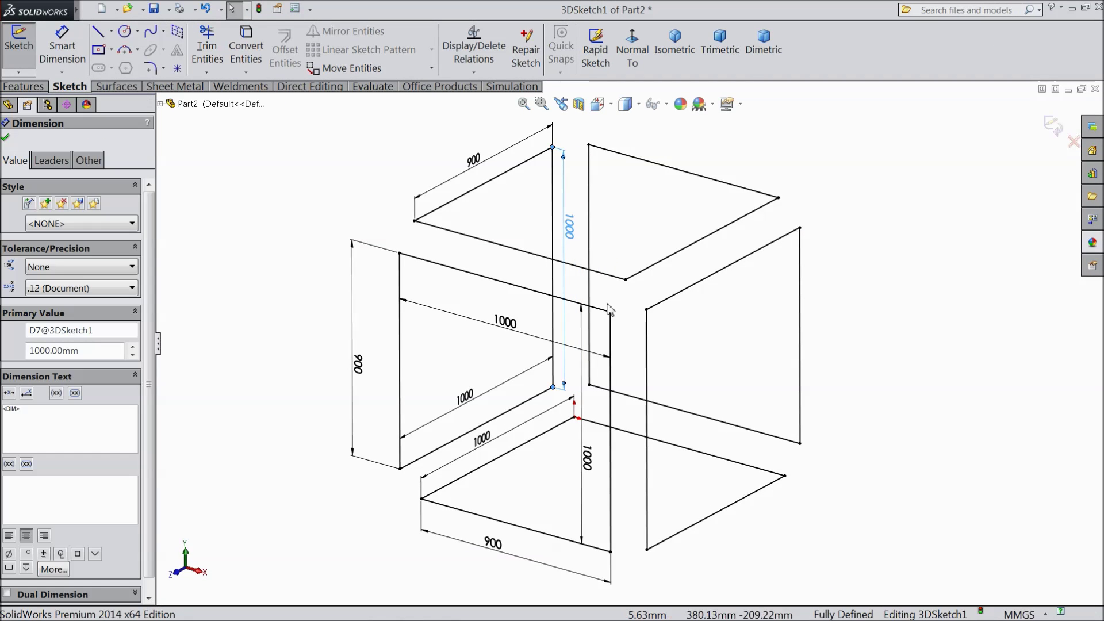
# Check the lengths of the top frame's back line along X and its right line along Z with Smart Dimension.
pyautogui.press('d')
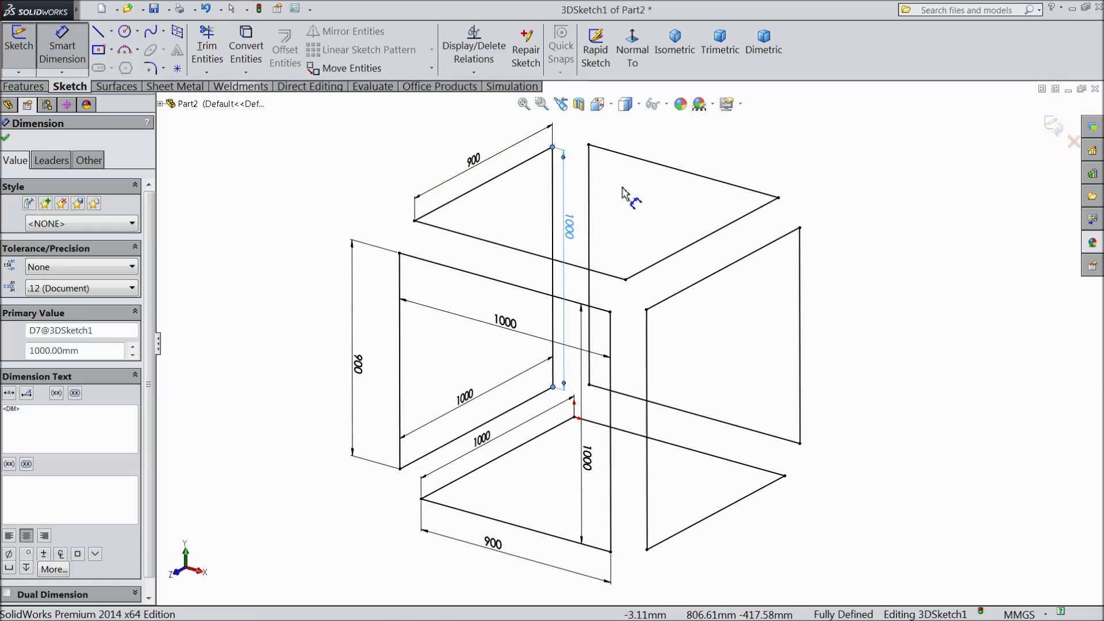
pyautogui.click(682, 171)
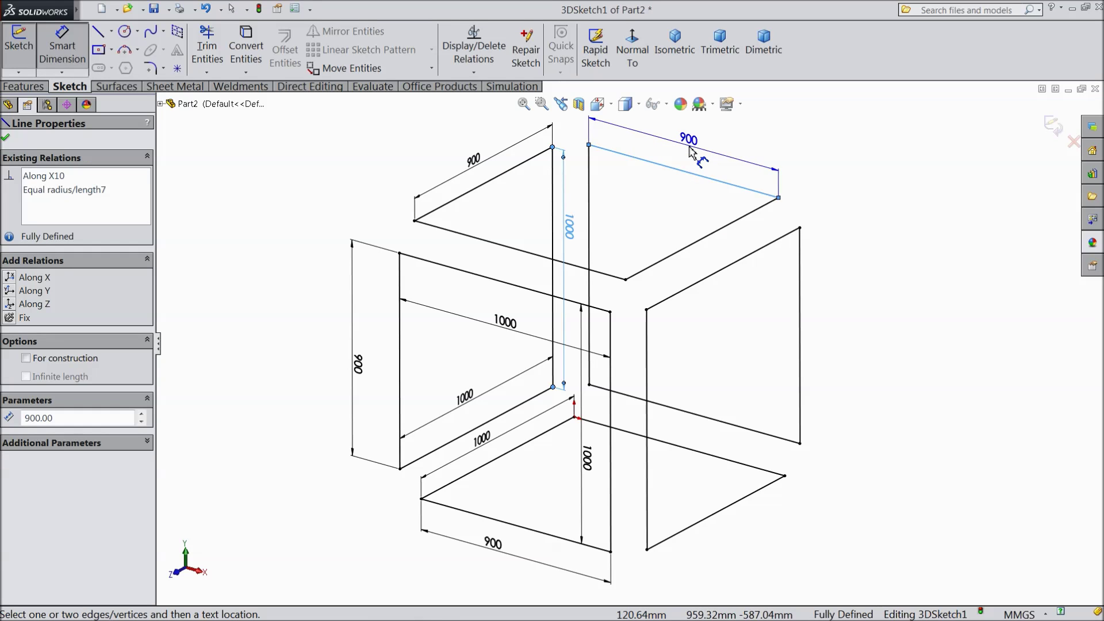
pyautogui.press('Escape')
pyautogui.click(708, 237)
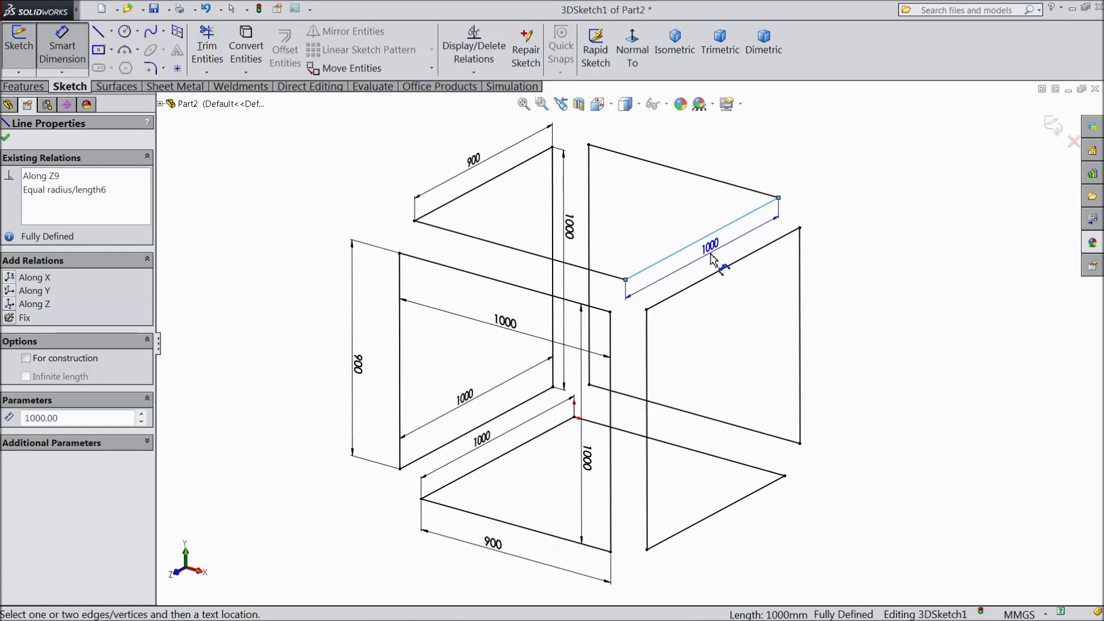
pyautogui.press('Escape')
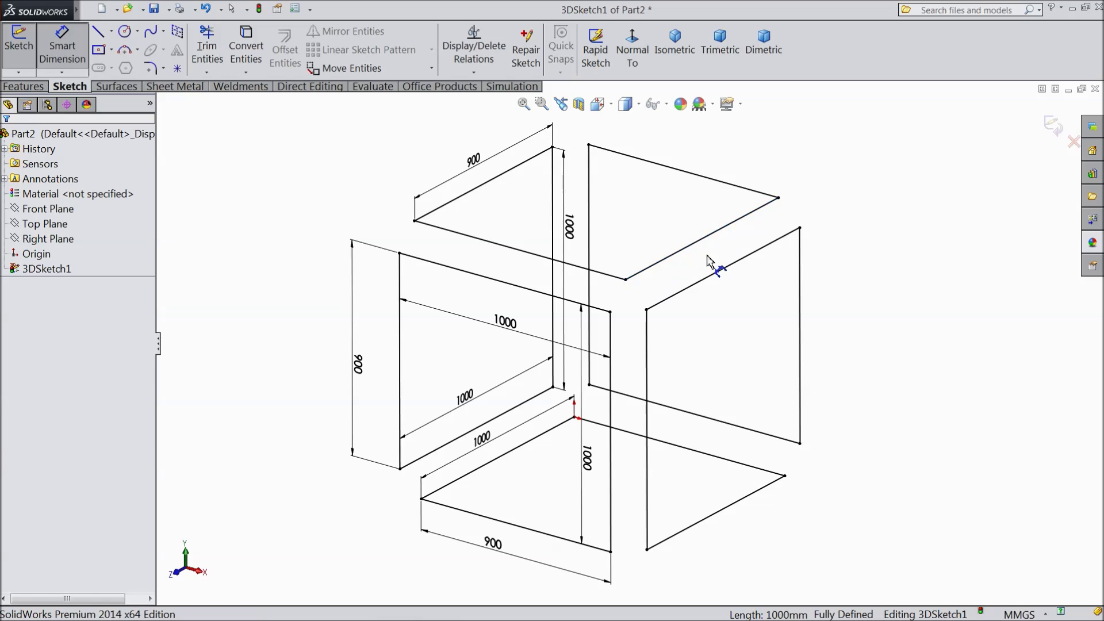
pyautogui.click(571, 269)
pyautogui.press('Escape')
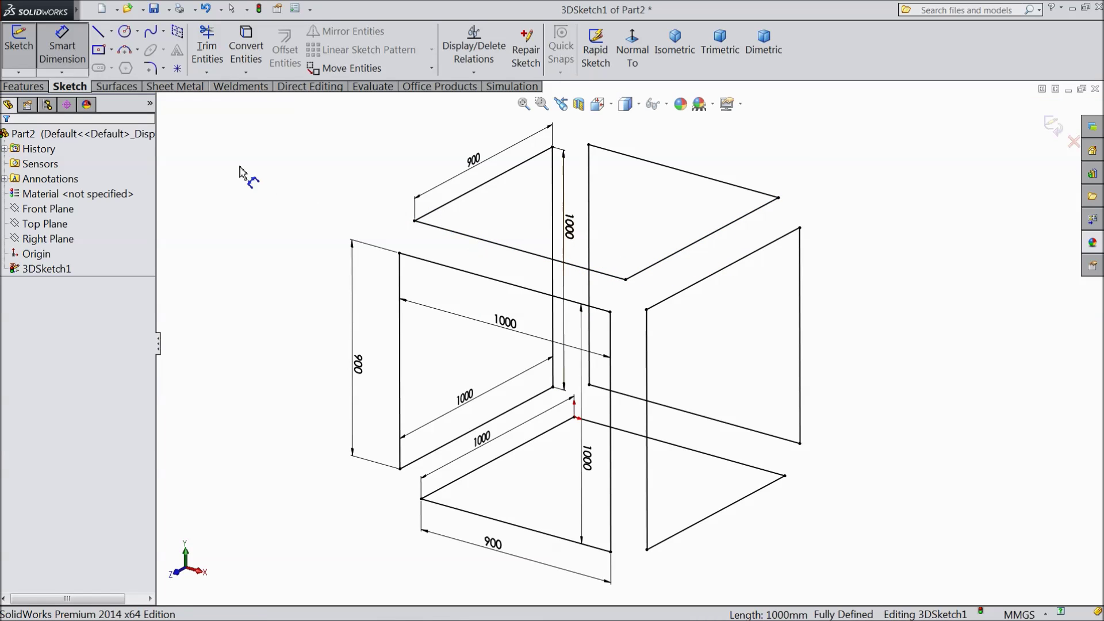
# Apply 100 mm sketch fillets to the left side panel's upper front corner and the top frame's left corner.
pyautogui.click(150, 69)
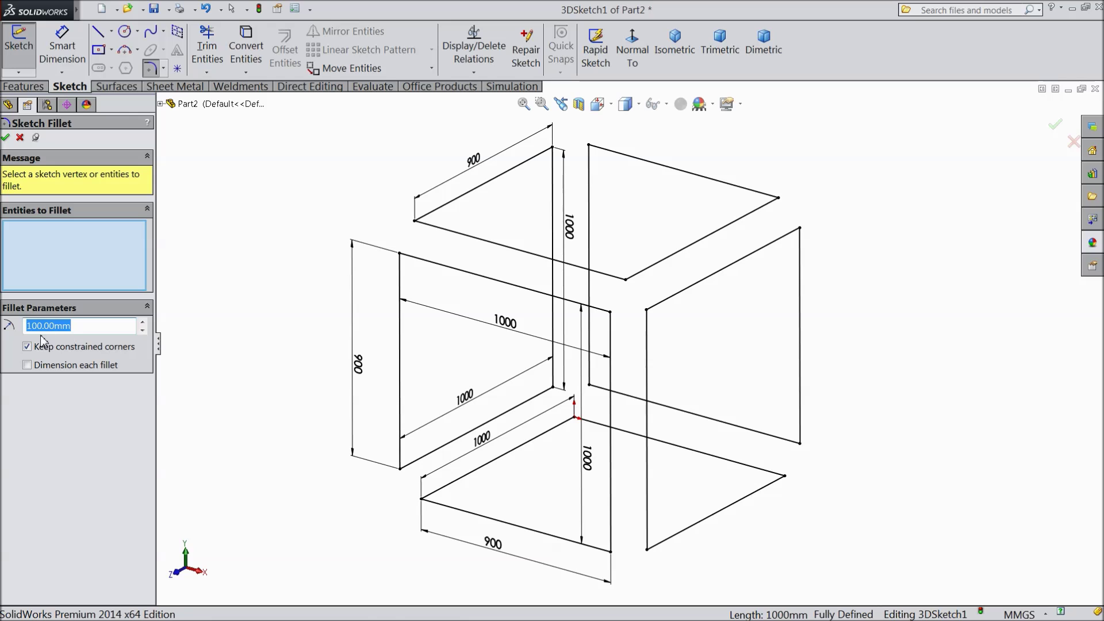
pyautogui.click(400, 254)
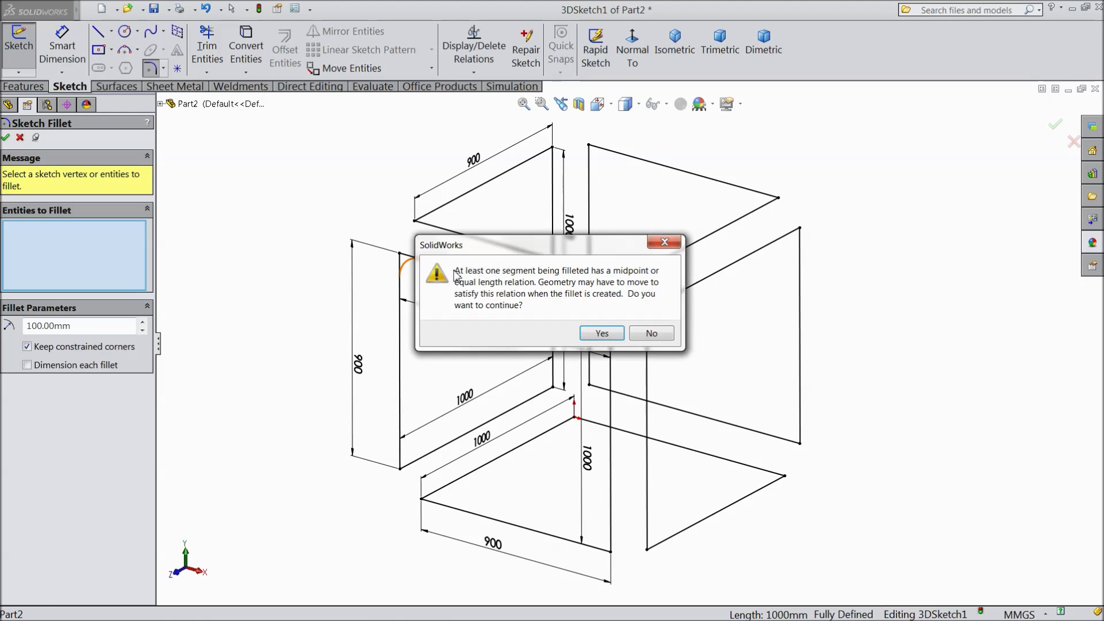
pyautogui.click(601, 334)
pyautogui.click(420, 225)
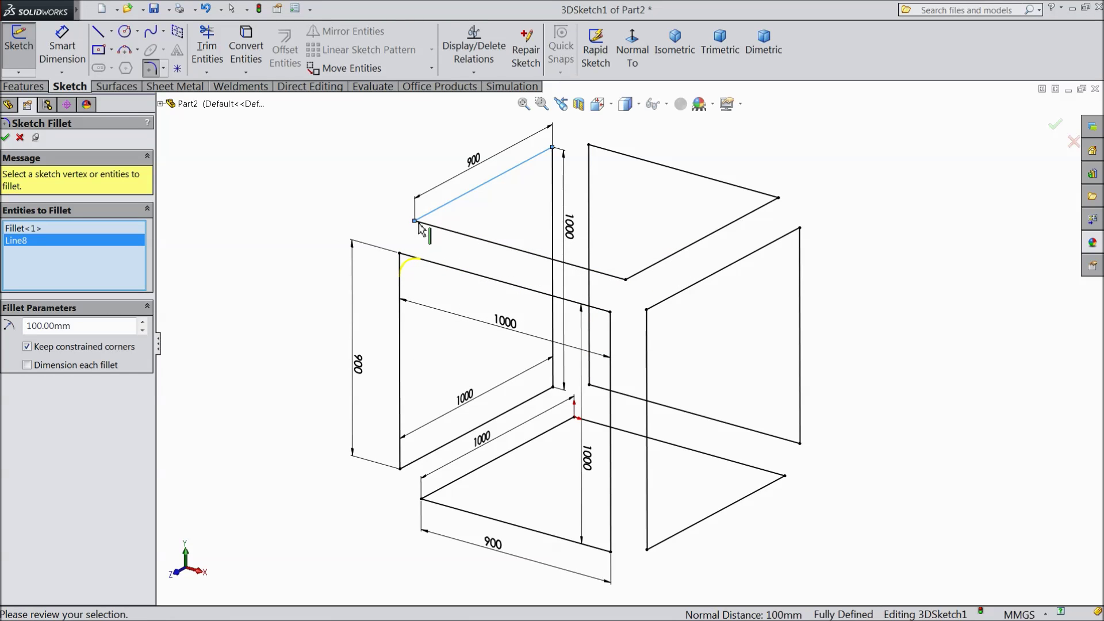
pyautogui.click(426, 226)
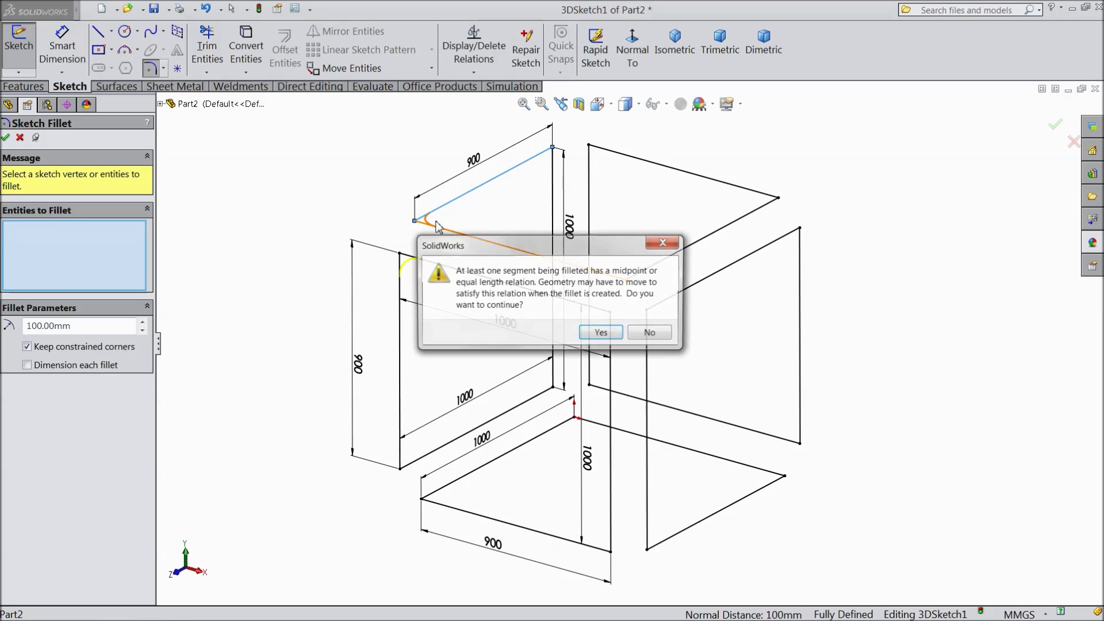
pyautogui.click(602, 333)
# Add 100 mm sketch fillets at the top frame's front, right and back corners.
pyautogui.click(626, 281)
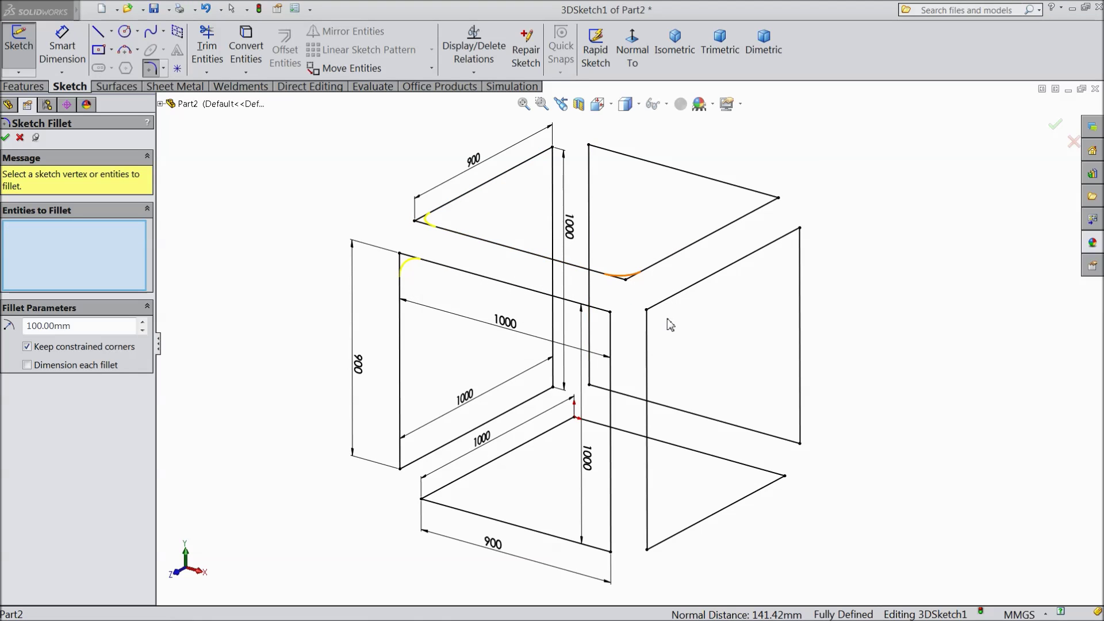
pyautogui.click(601, 334)
pyautogui.click(778, 198)
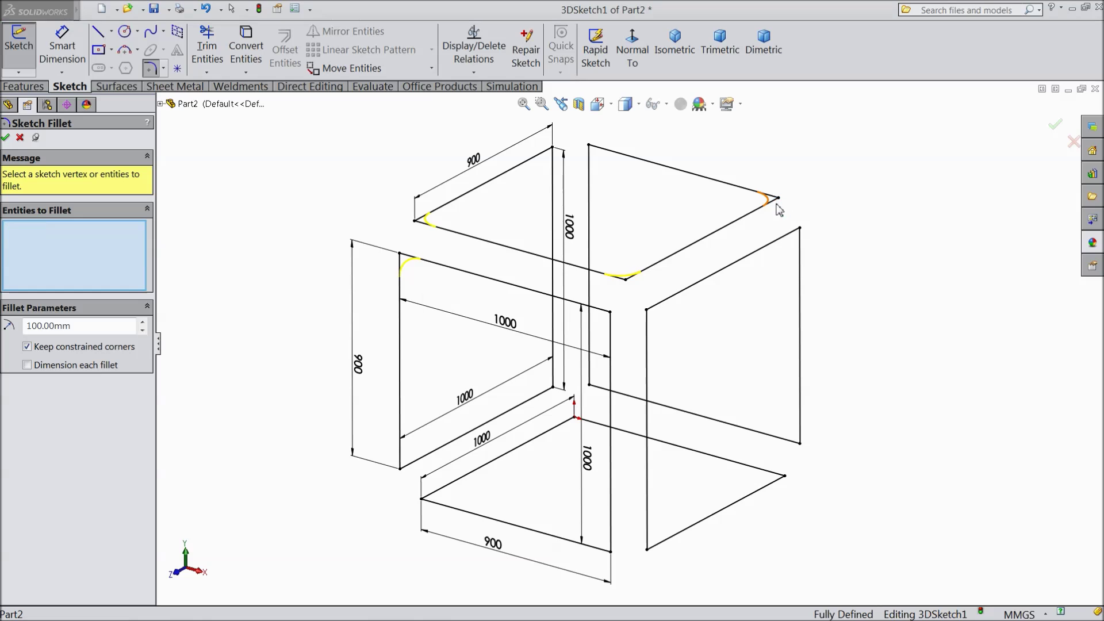
pyautogui.click(602, 333)
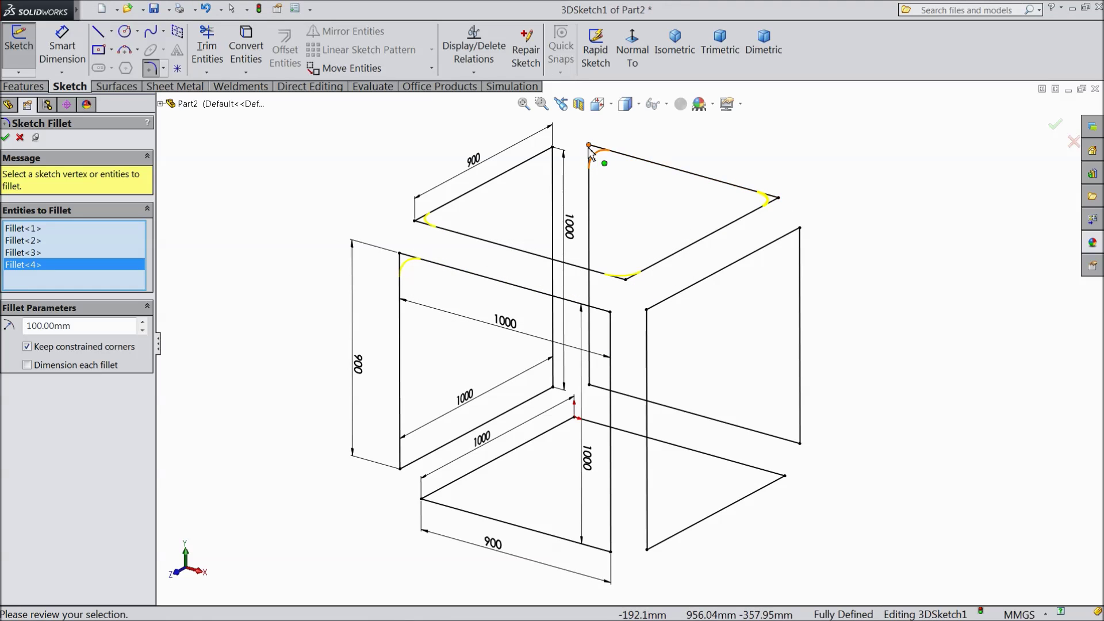
pyautogui.click(588, 147)
pyautogui.click(601, 333)
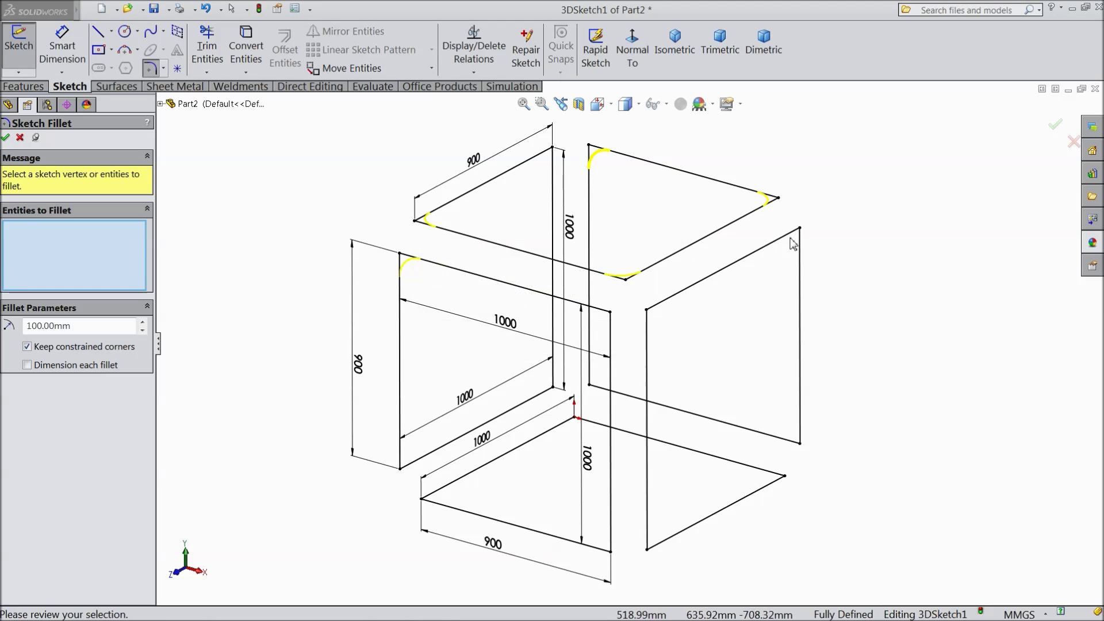
# Add 100 mm sketch fillets at the right side panel's two upper corners and its rear lower corner.
pyautogui.click(800, 228)
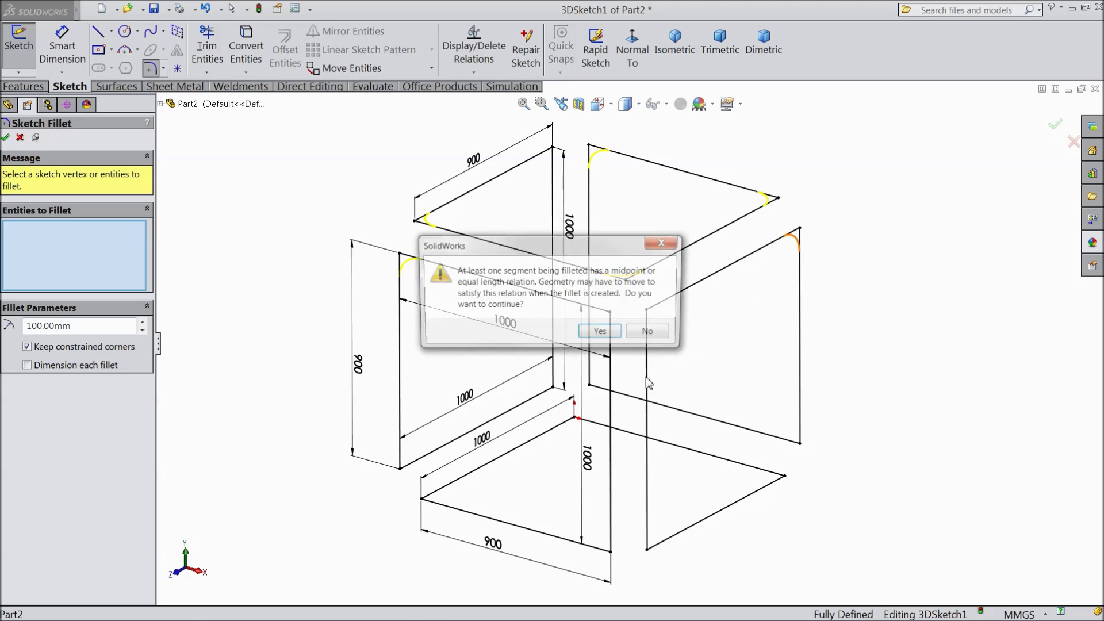
pyautogui.click(609, 338)
pyautogui.click(647, 312)
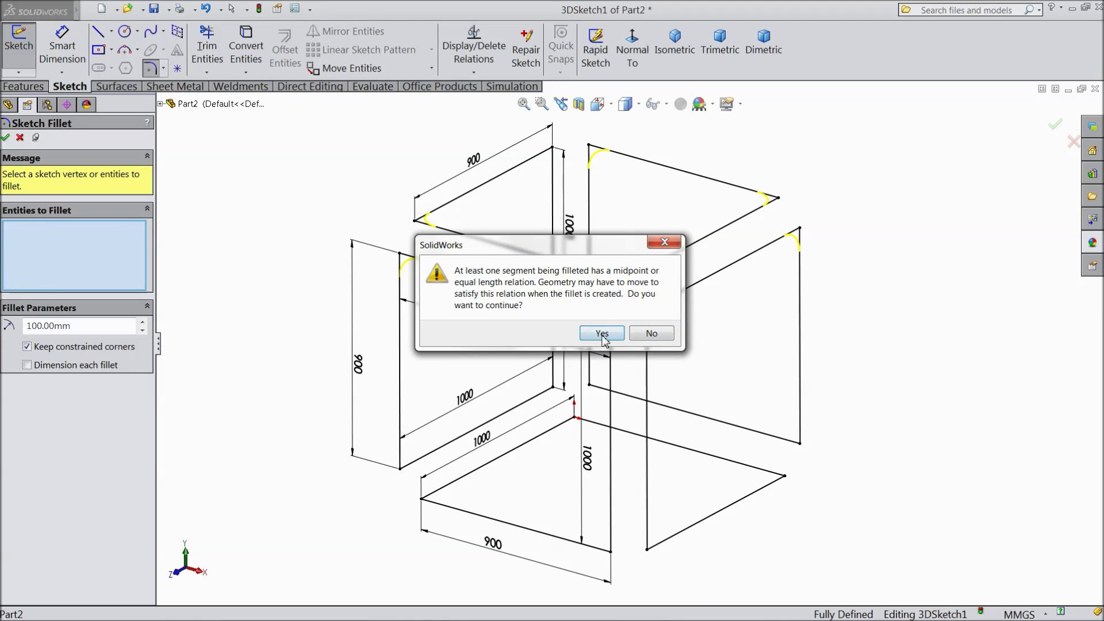
pyautogui.click(599, 332)
pyautogui.click(799, 444)
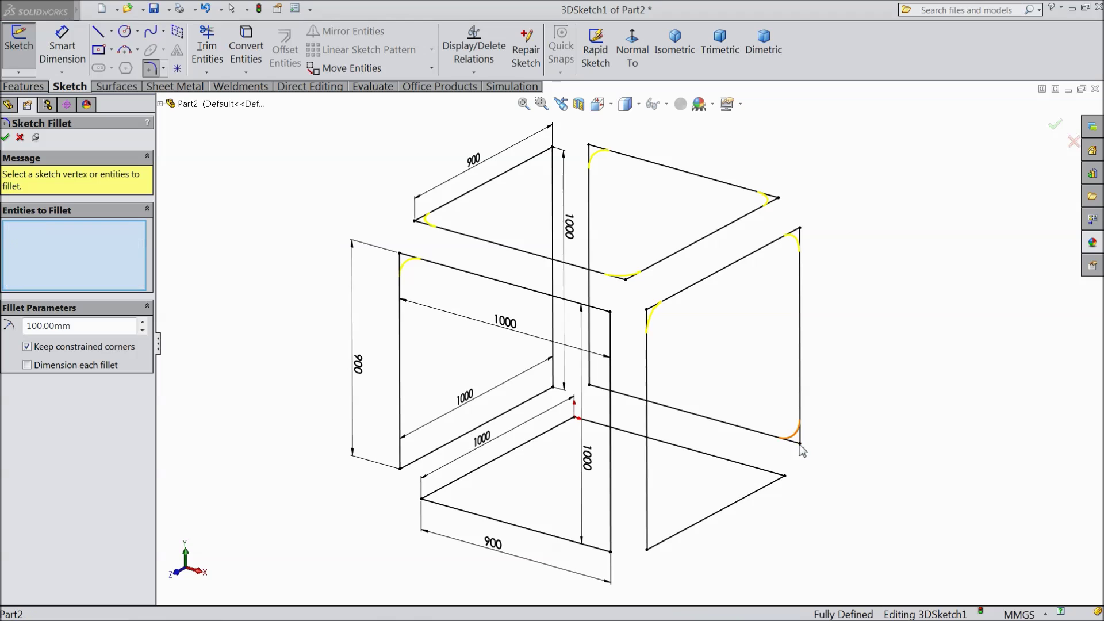
pyautogui.click(600, 333)
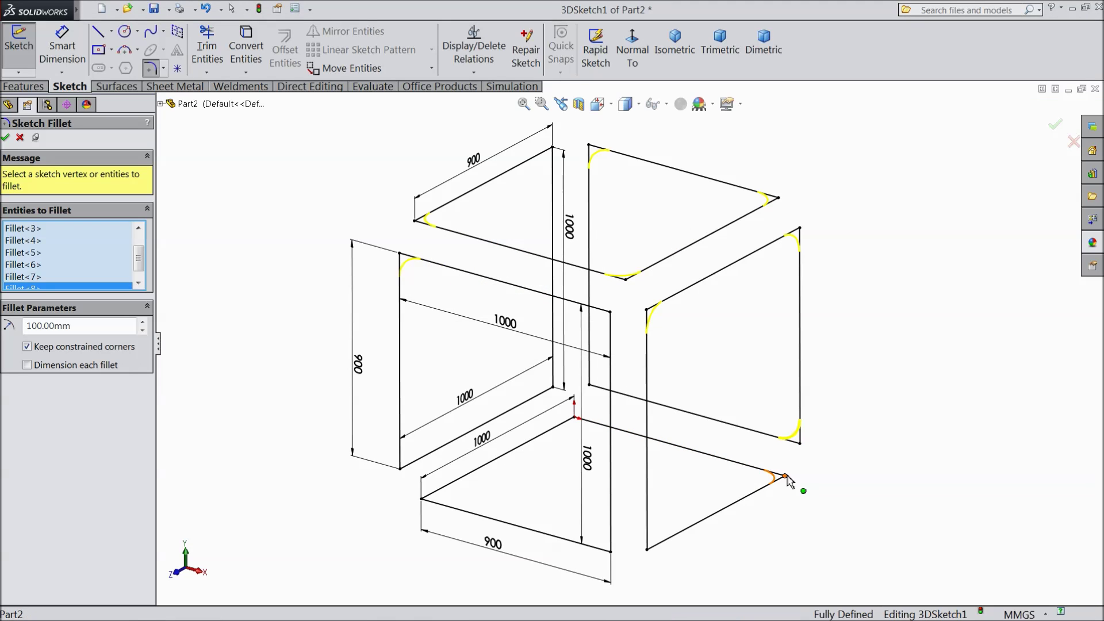
# Add 100 mm sketch fillets at the base's right corner, the right panel's front lower corner and the rear frame's lower left corner.
pyautogui.click(786, 477)
pyautogui.click(600, 333)
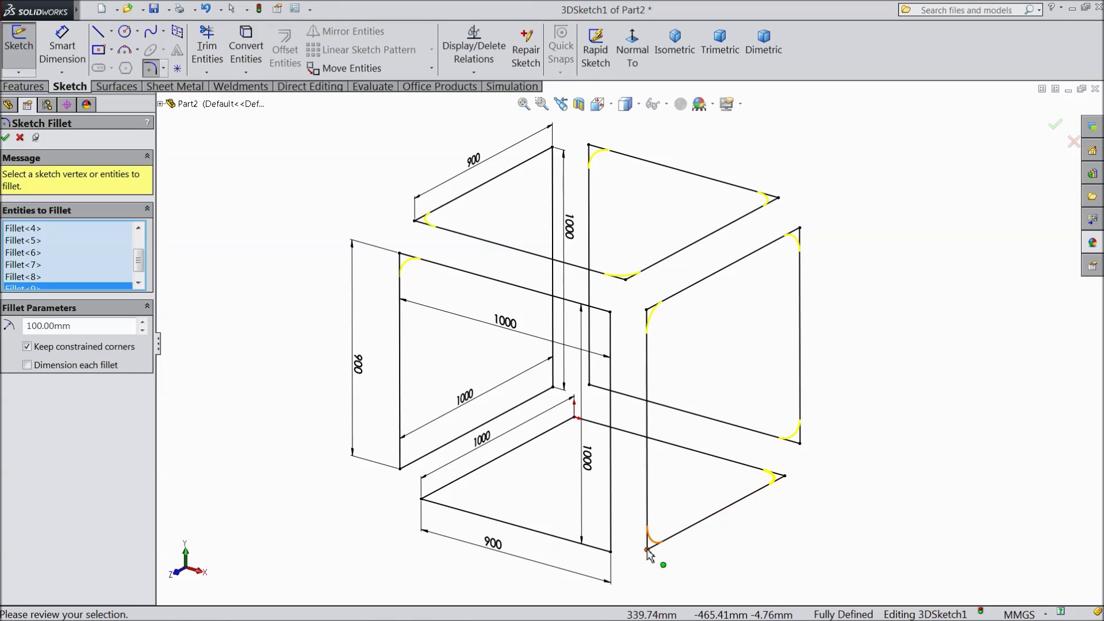
pyautogui.click(648, 551)
pyautogui.click(600, 333)
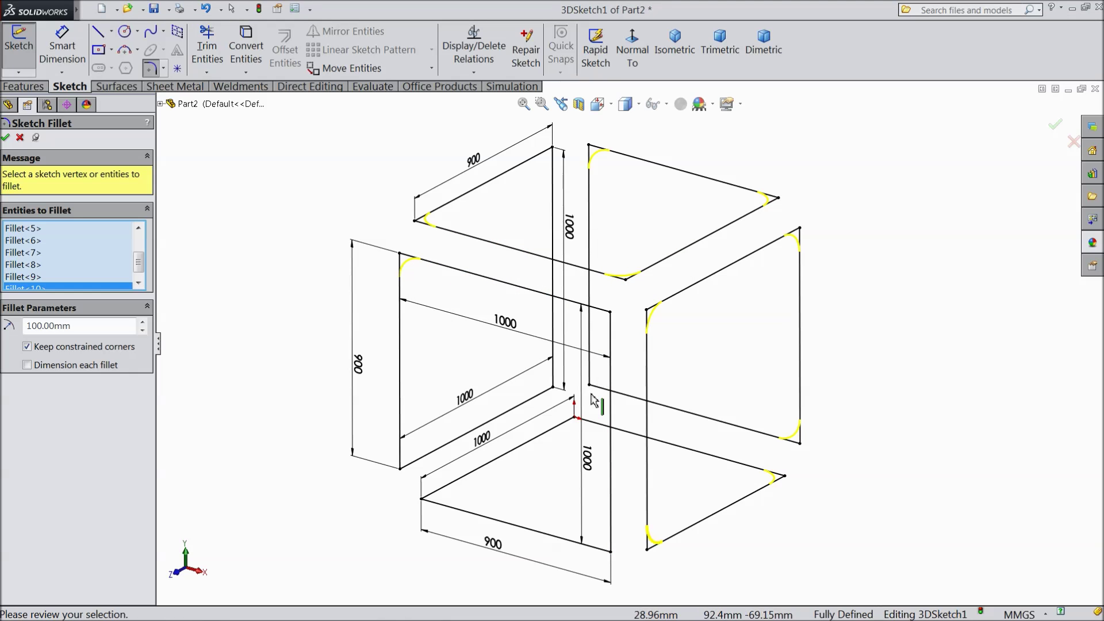
pyautogui.click(589, 384)
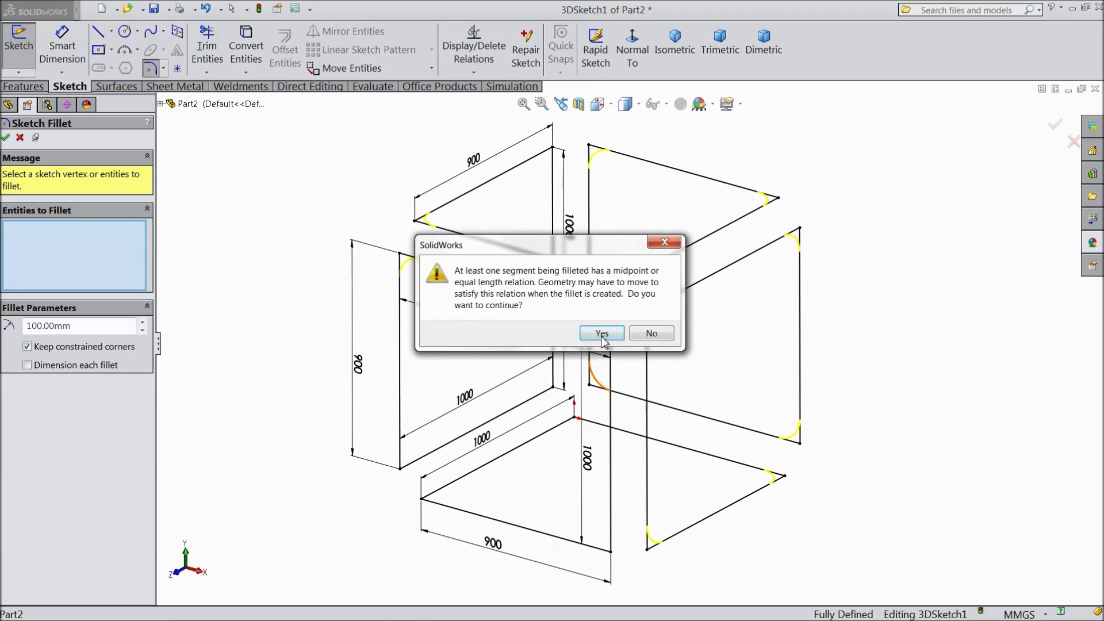
pyautogui.click(600, 333)
# Add 100 mm sketch fillets at the left side panel's two lower corners and at the base corner on the origin.
pyautogui.click(556, 391)
pyautogui.click(600, 333)
pyautogui.click(415, 463)
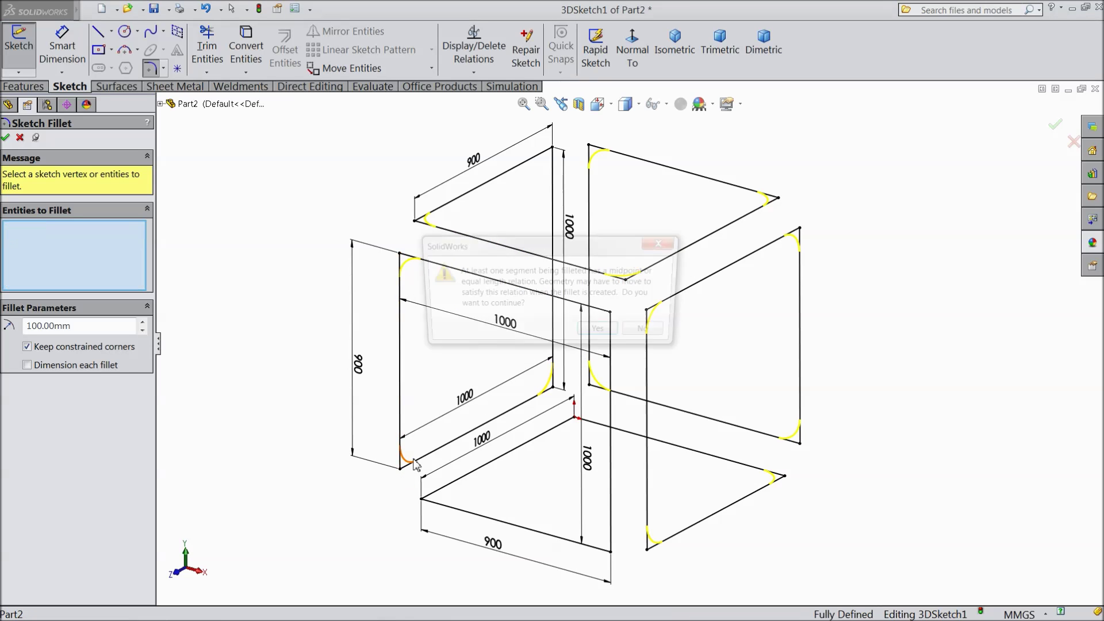
pyautogui.click(598, 328)
pyautogui.click(575, 419)
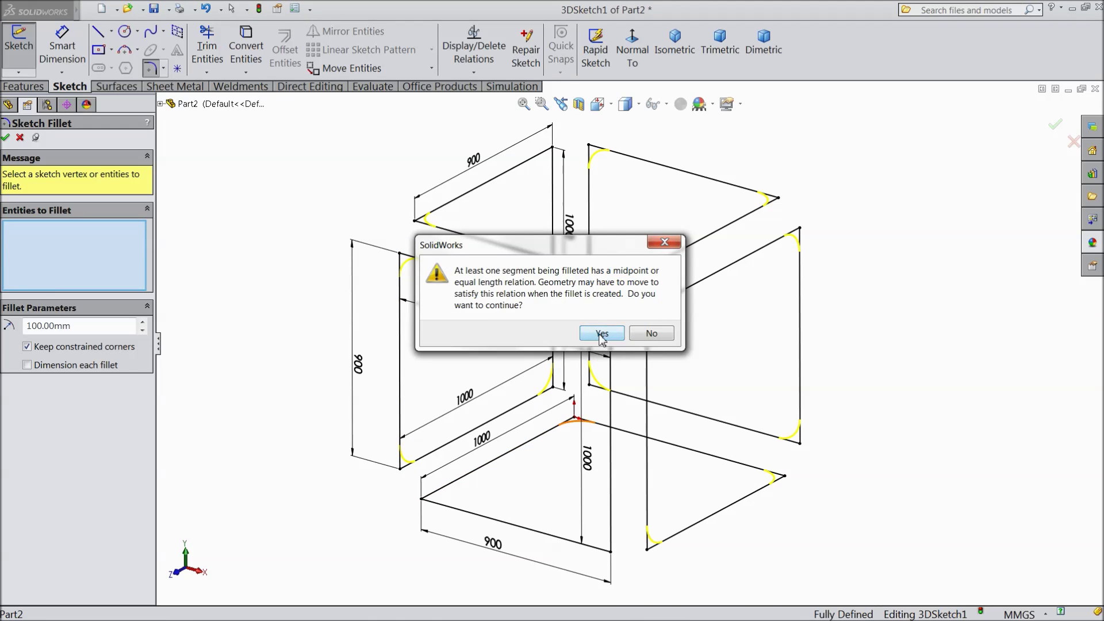
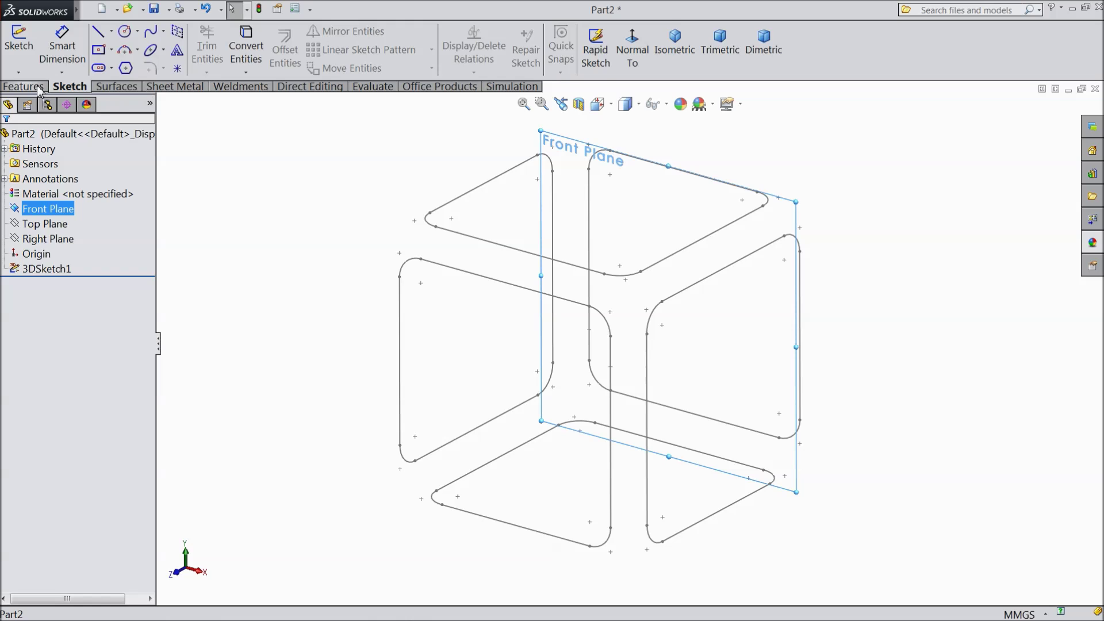
# Create a reference plane parallel to the Front Plane through the endpoint of the base corner fillet nearest the origin.
pyautogui.click(631, 52)
pyautogui.click(639, 87)
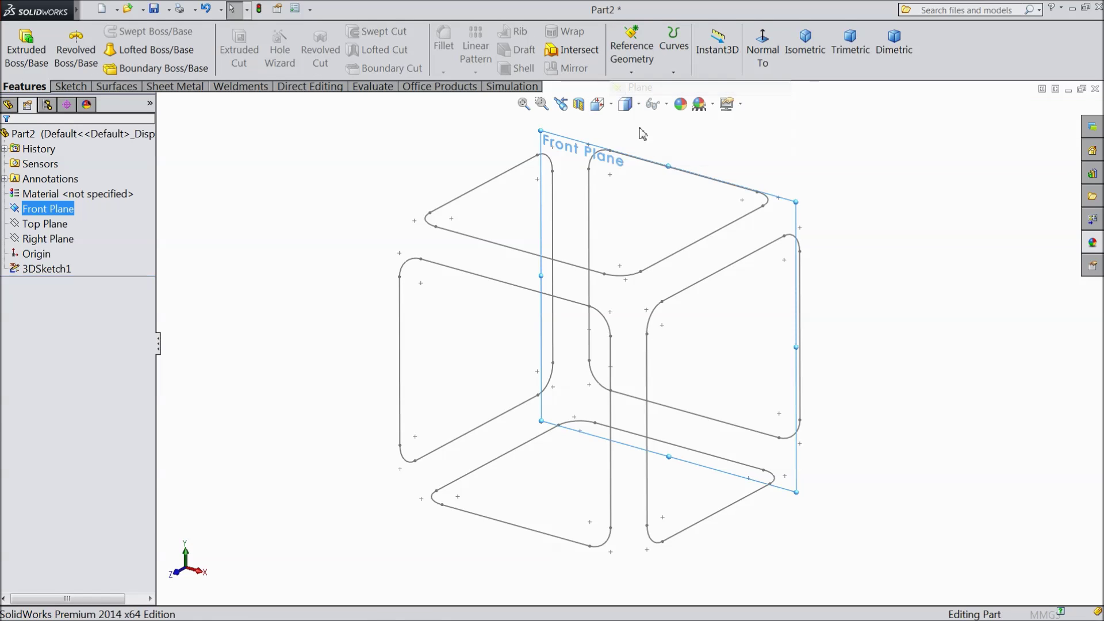
pyautogui.scroll(-4, 562, 435)
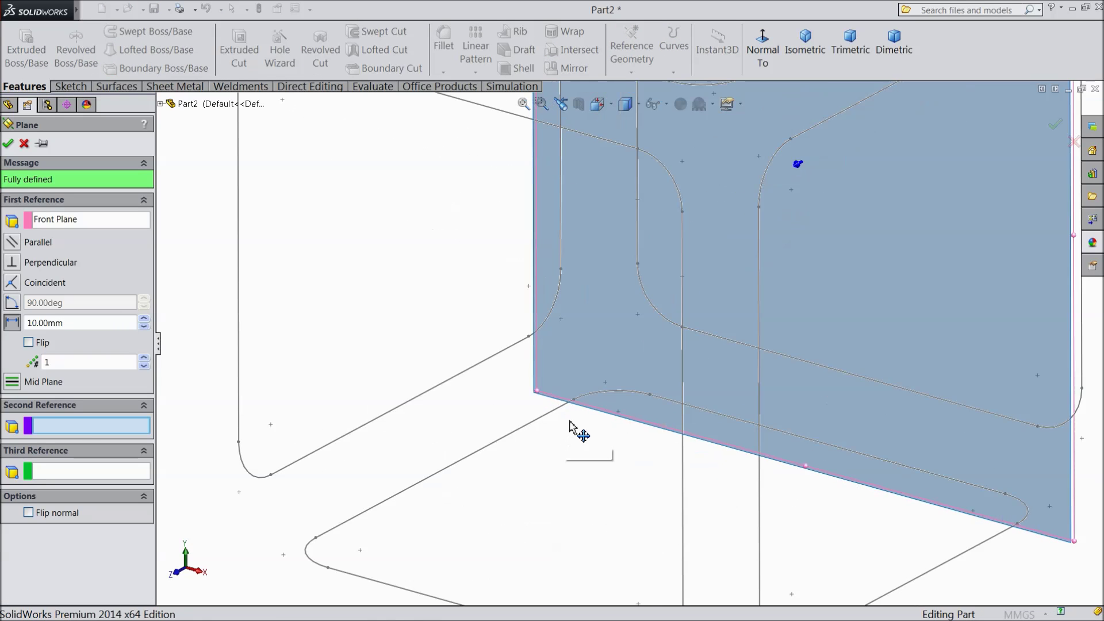
pyautogui.scroll(-3, 575, 402)
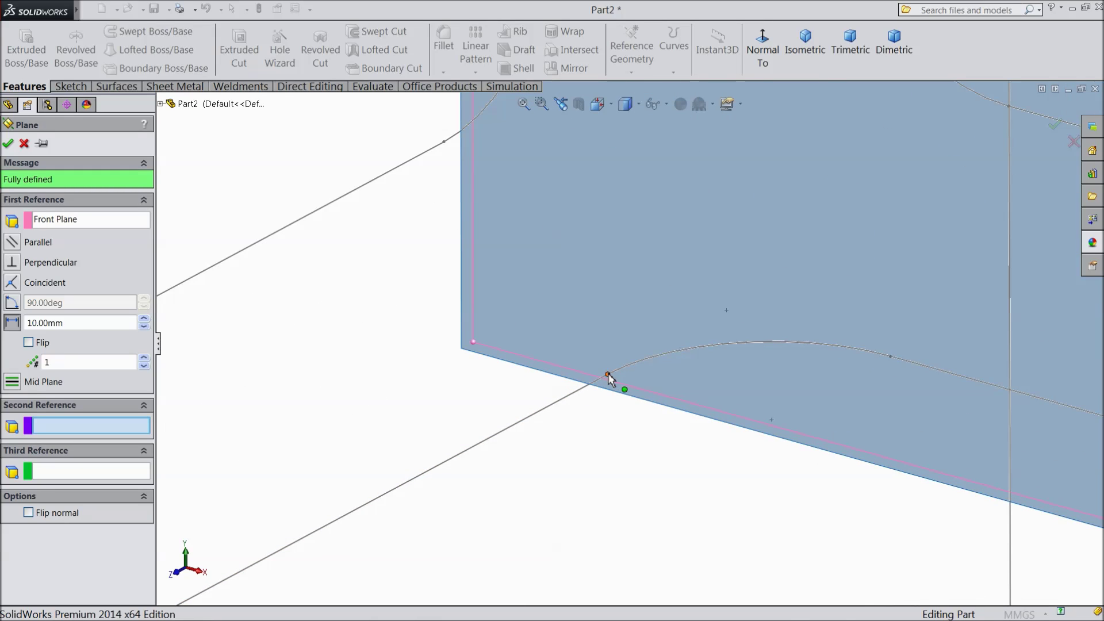
pyautogui.click(608, 376)
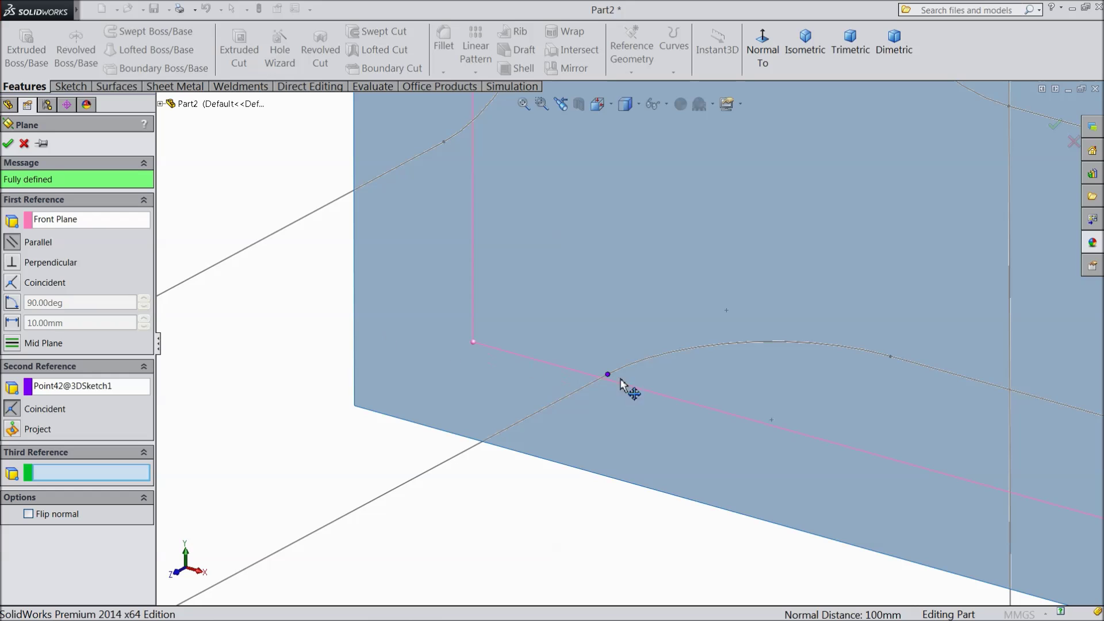
pyautogui.click(9, 144)
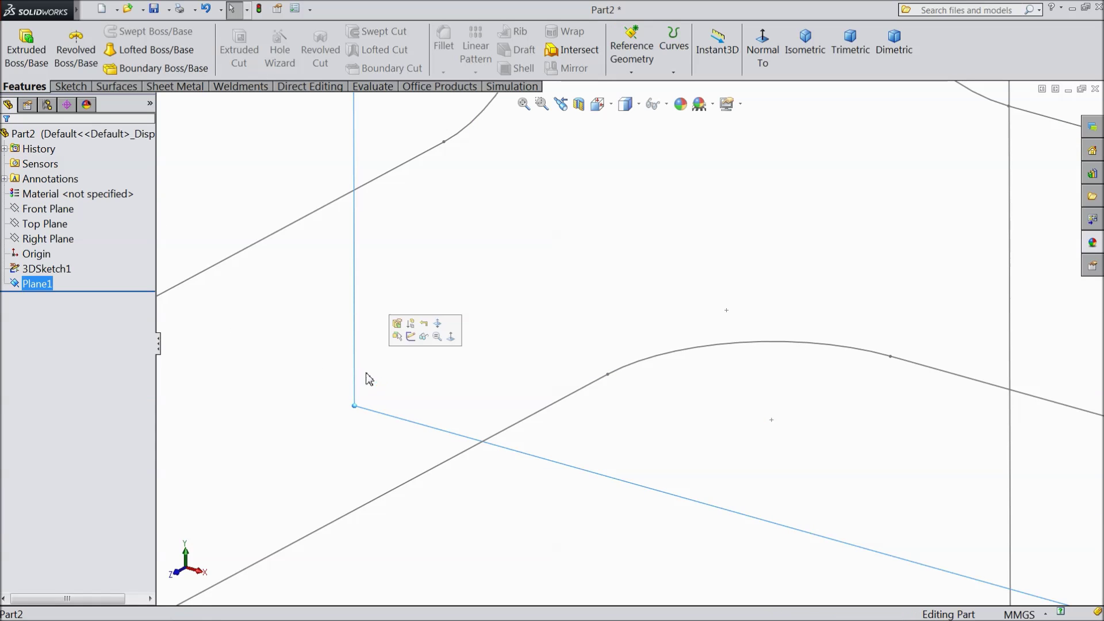
# Start a sketch on the new plane and draw a circle about 72 mm in diameter centred on the path's fillet endpoint.
pyautogui.click(410, 337)
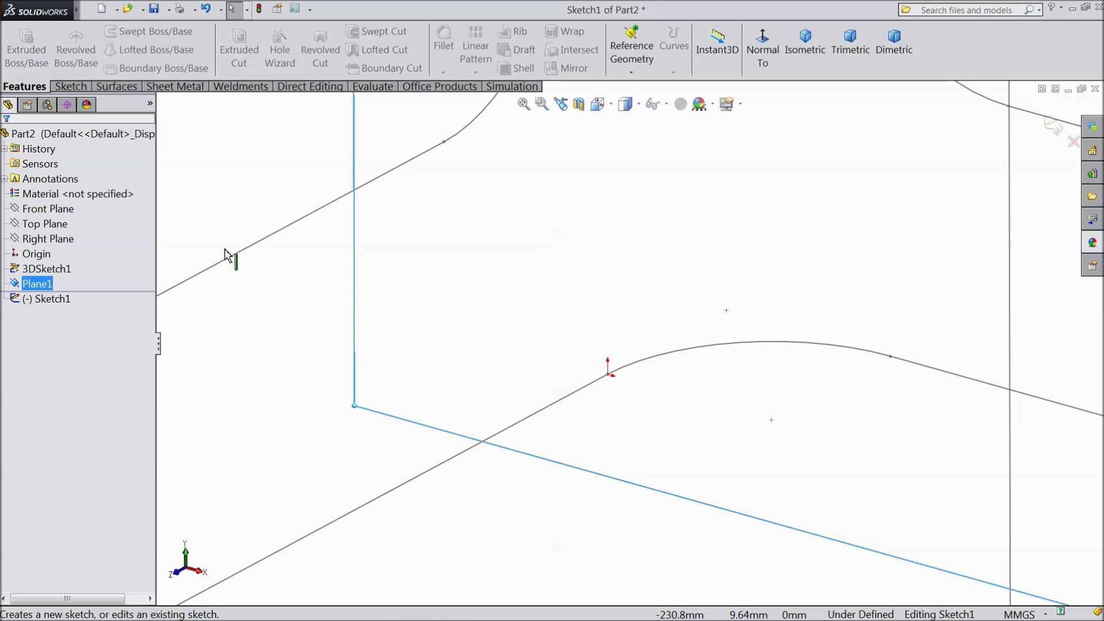
pyautogui.click(70, 86)
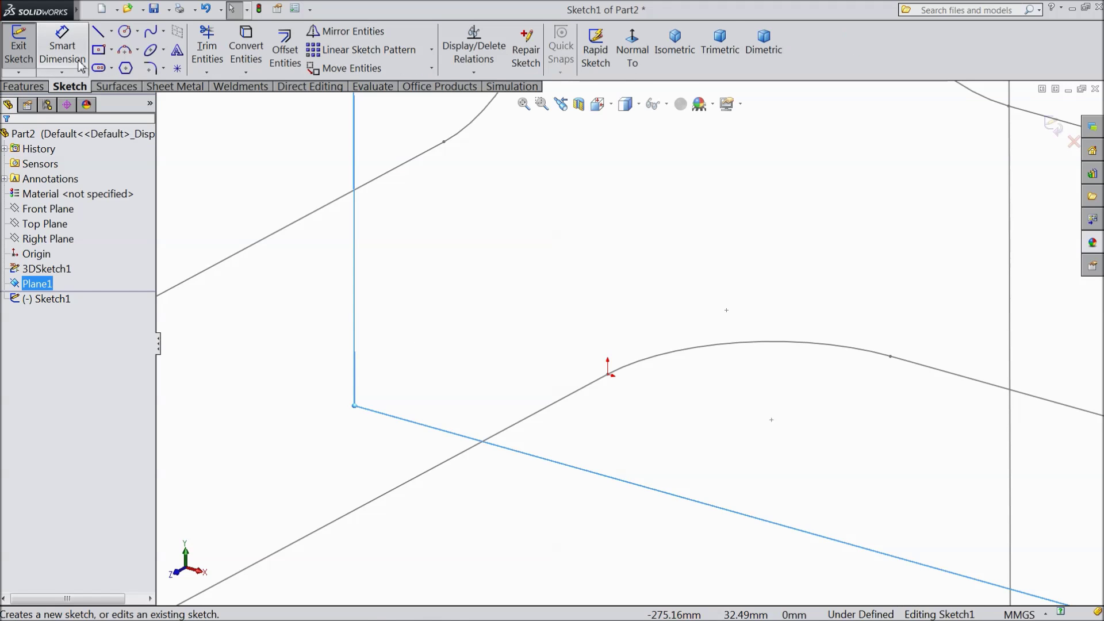
pyautogui.click(125, 32)
pyautogui.scroll(4, 251, 209)
pyautogui.scroll(-3, 581, 377)
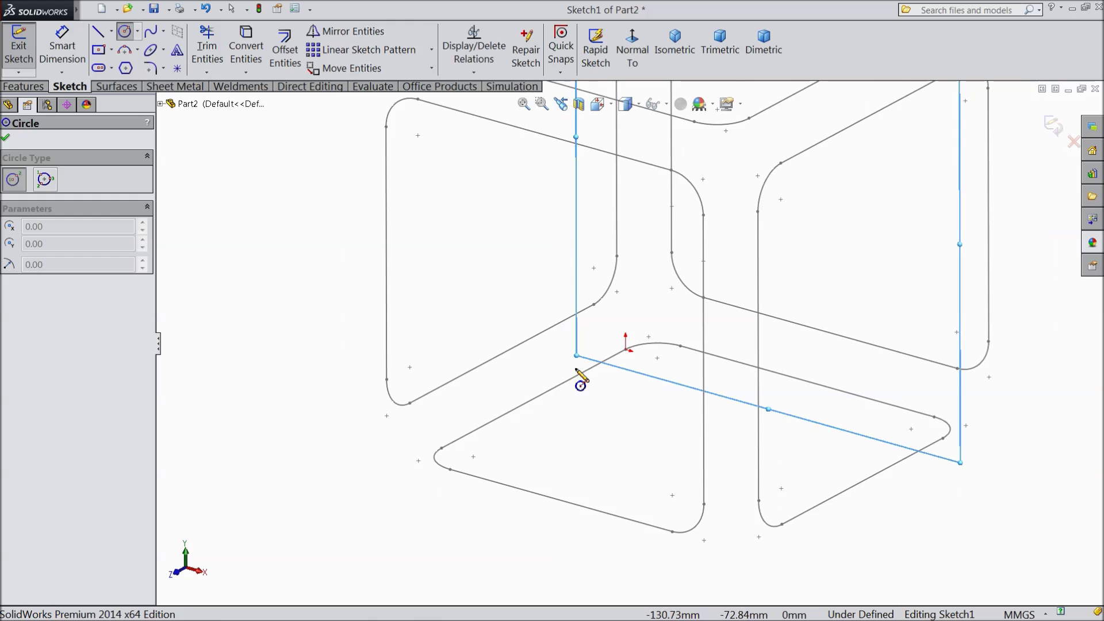
pyautogui.click(562, 357)
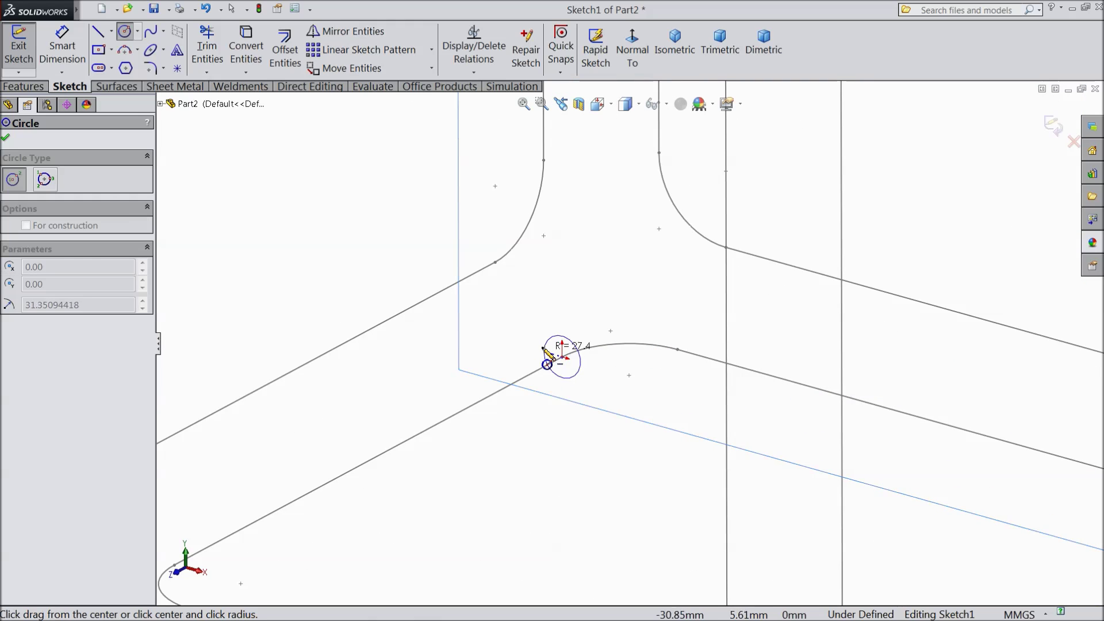
pyautogui.click(542, 346)
# Dimension the profile circle's diameter as 100 mm.
pyautogui.press('d')
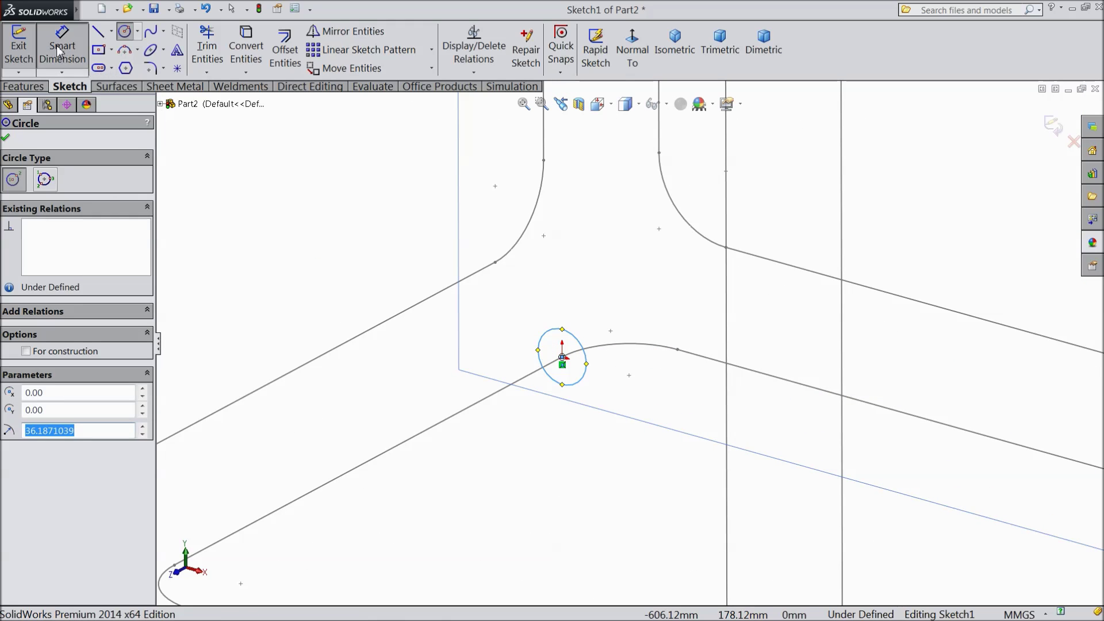
pyautogui.click(585, 365)
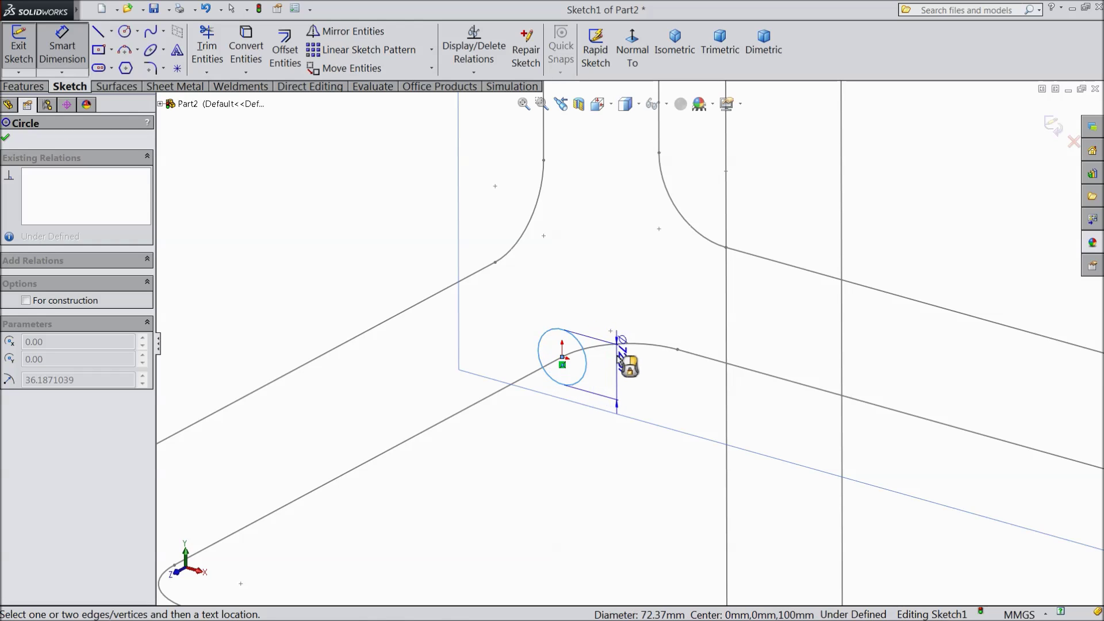
pyautogui.click(630, 384)
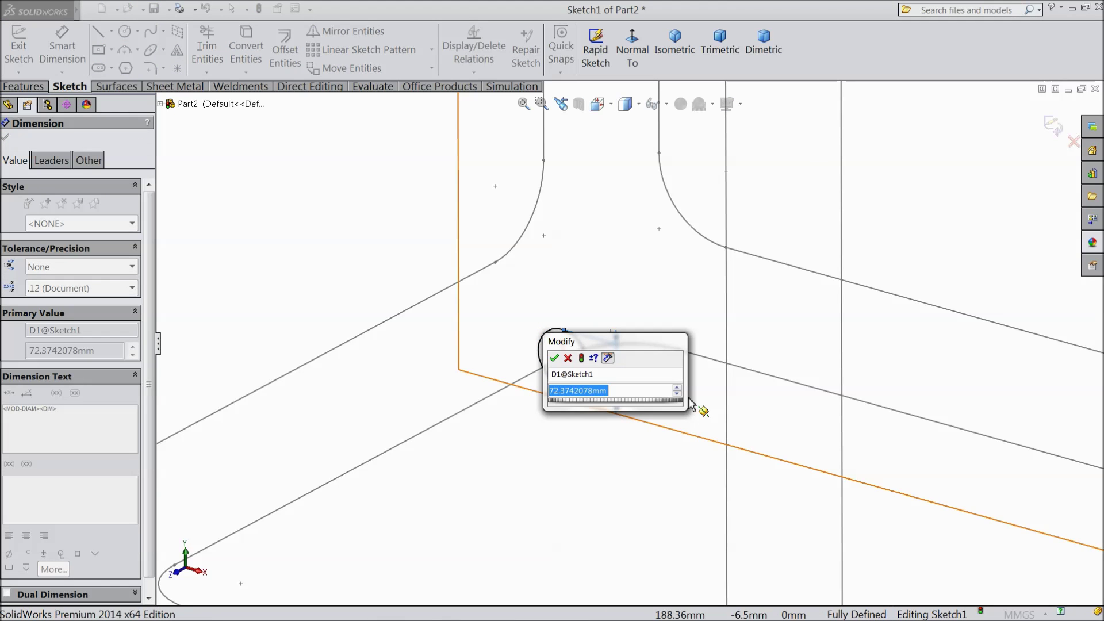
pyautogui.write('100')
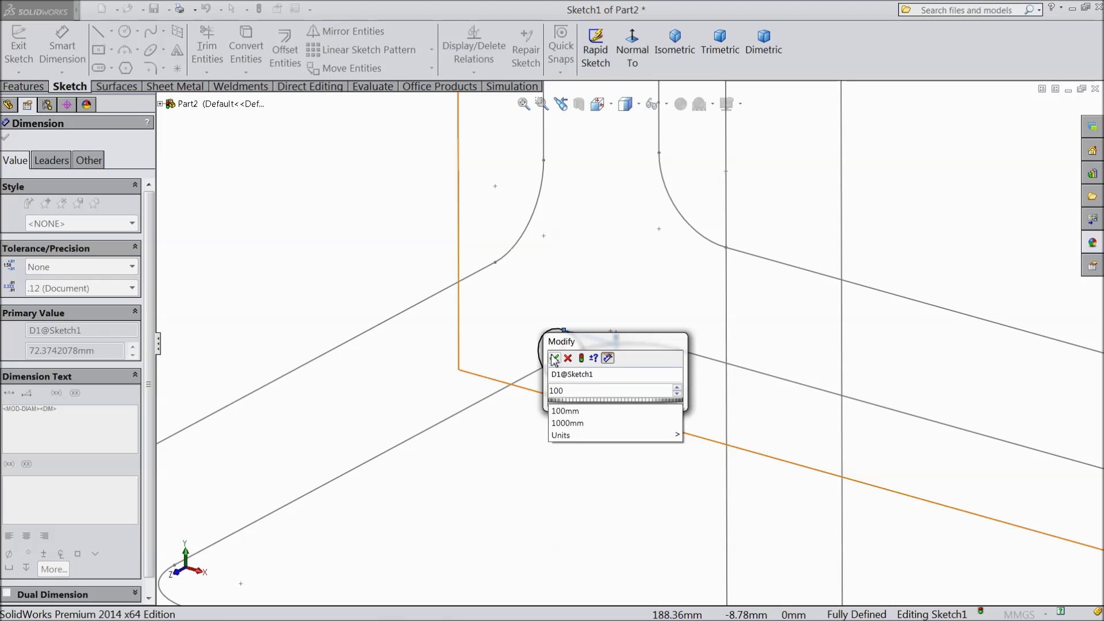
pyautogui.click(554, 359)
pyautogui.scroll(6, 575, 391)
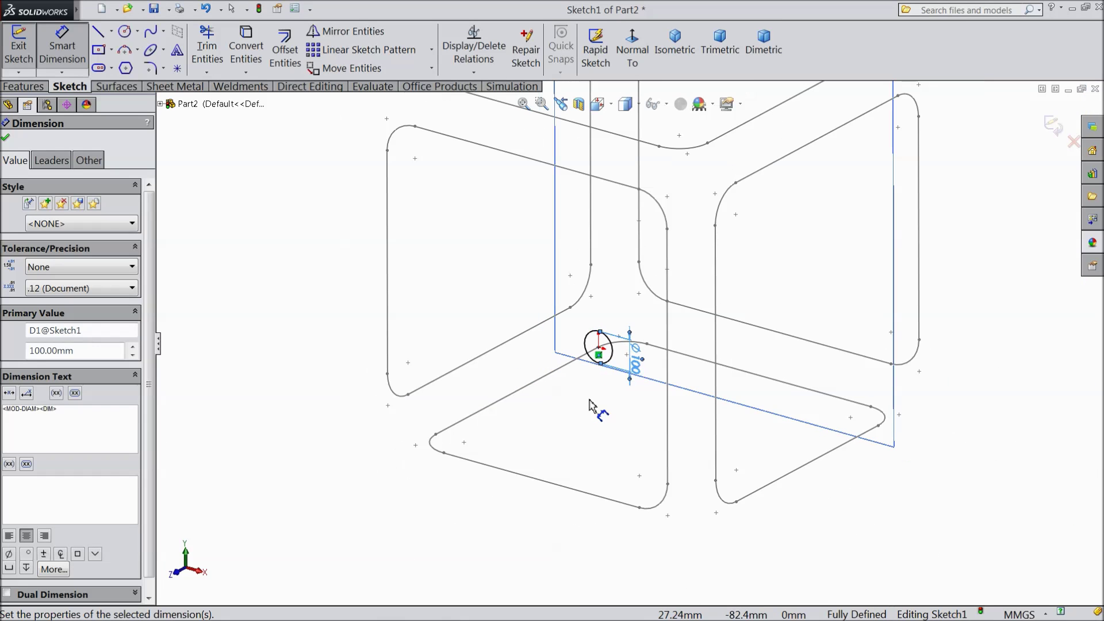
pyautogui.scroll(4, 597, 374)
pyautogui.scroll(-3, 661, 283)
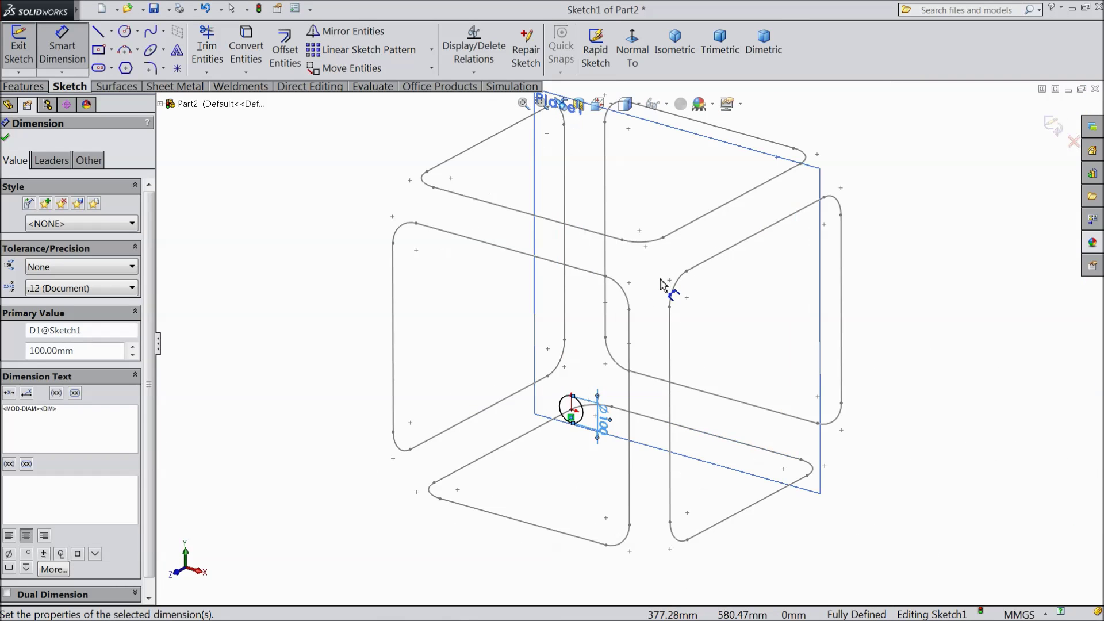
# Finish the circle sketch and hide its reference plane.
pyautogui.click(1055, 126)
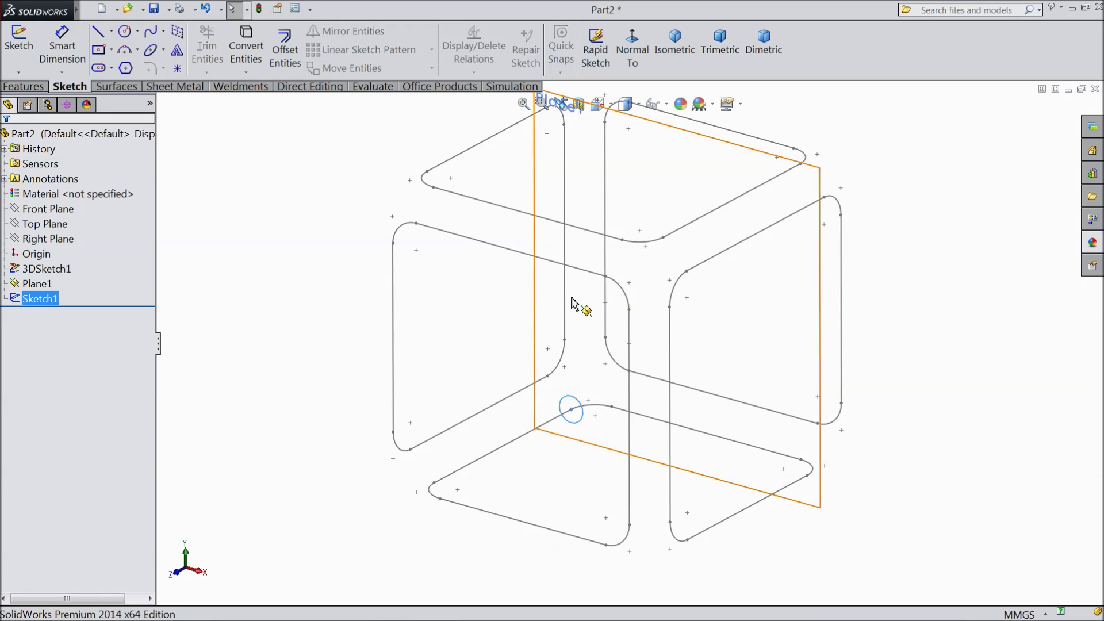
pyautogui.click(616, 133)
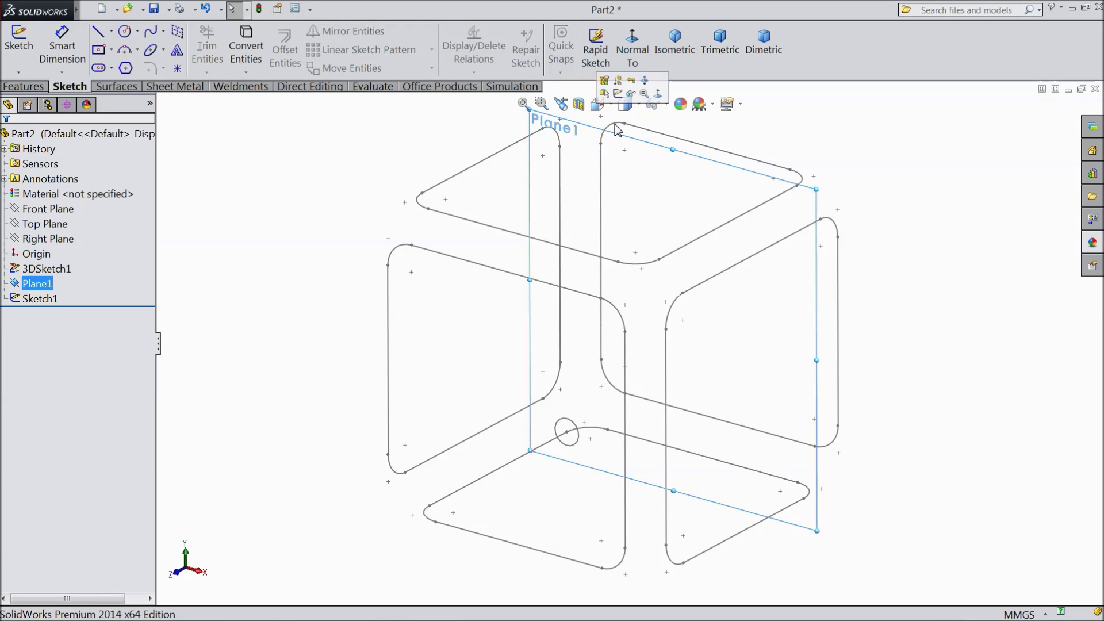
pyautogui.click(631, 93)
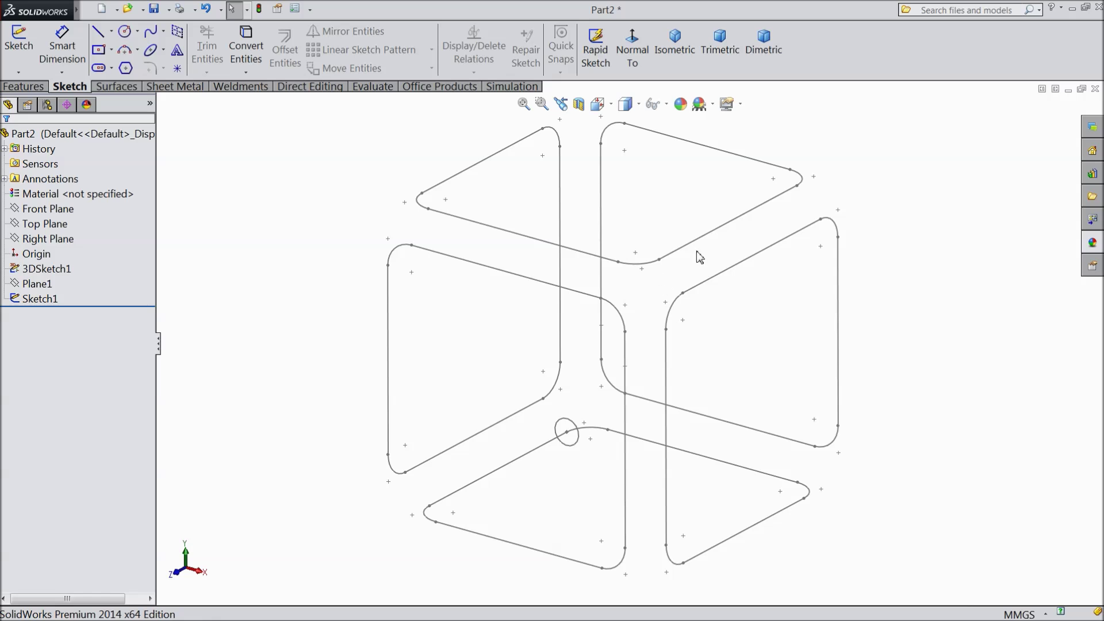
# Sweep the circle along the 3D sketch path as a one-direction thin feature with 5 mm wall thickness.
pyautogui.click(29, 87)
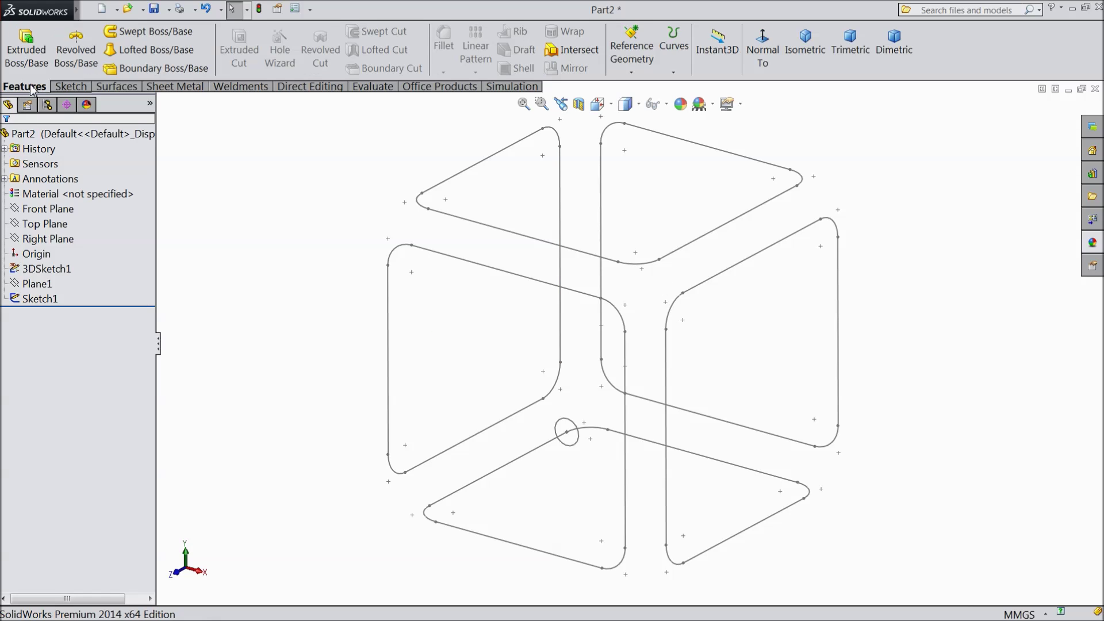
pyautogui.click(150, 36)
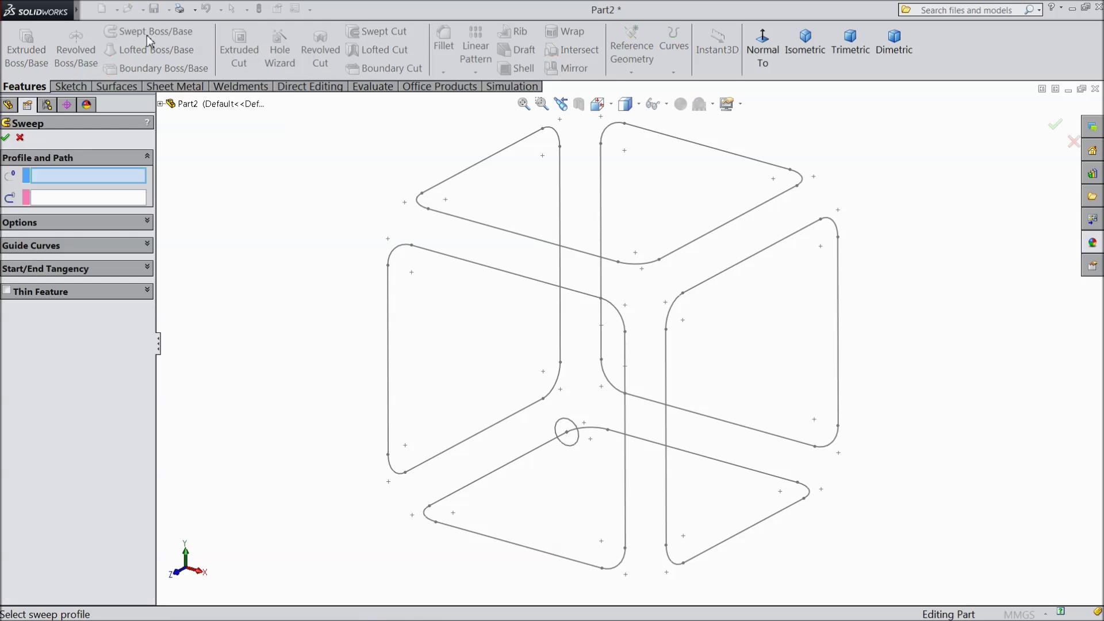
pyautogui.click(575, 451)
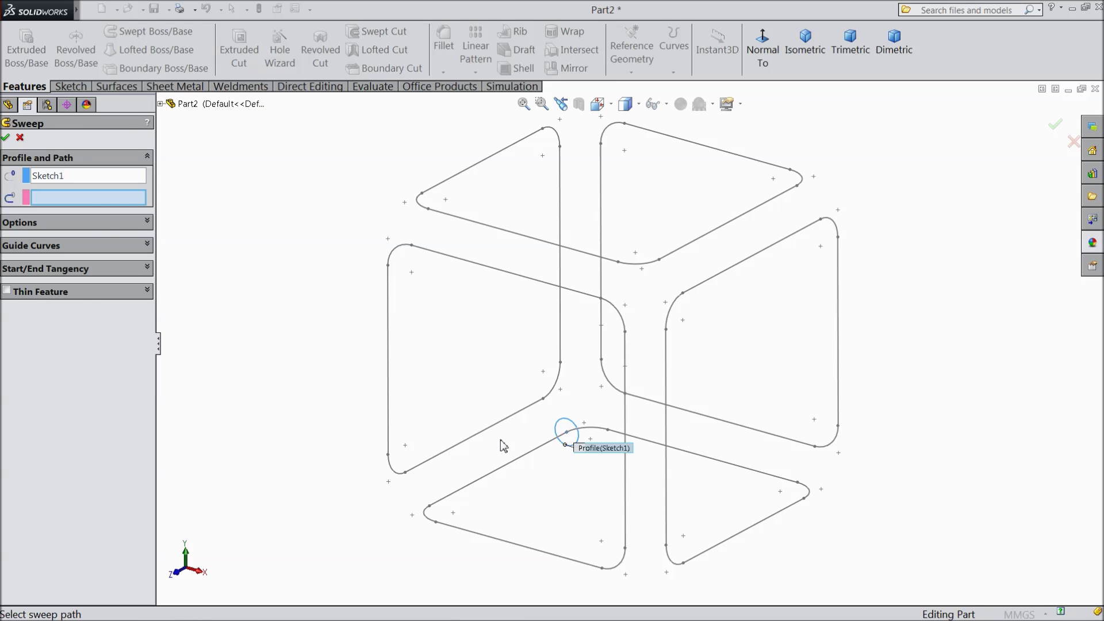
pyautogui.click(500, 476)
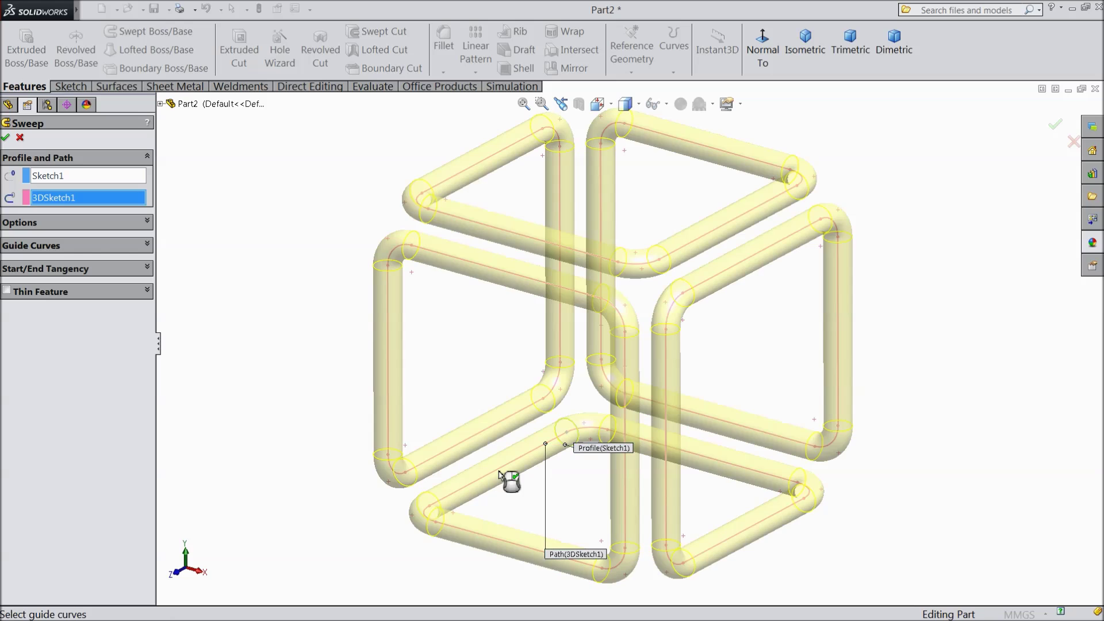
pyautogui.click(7, 292)
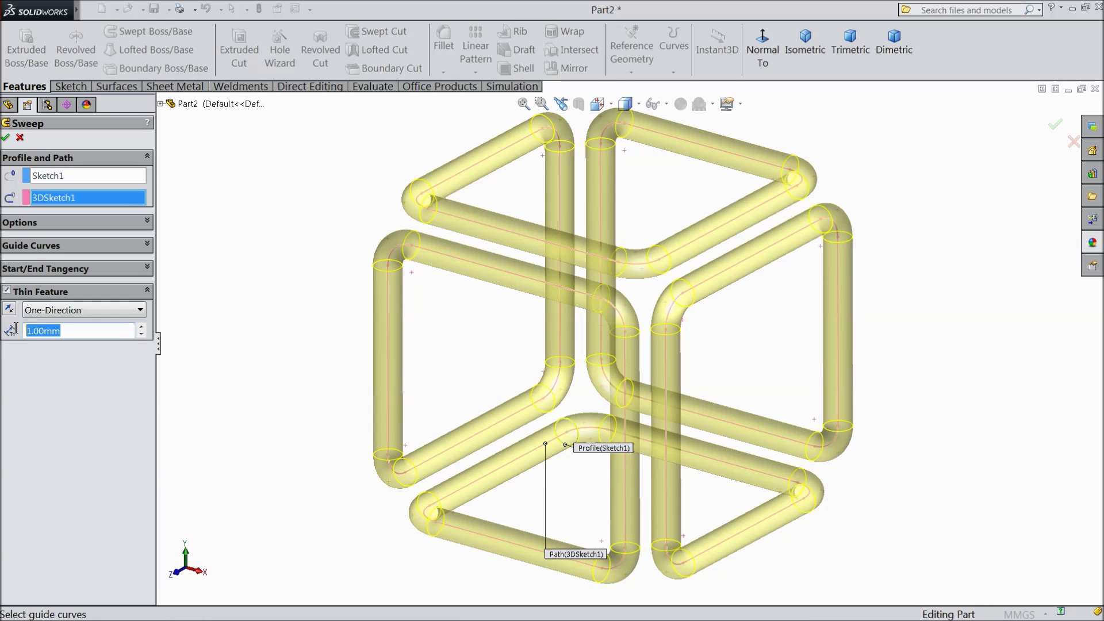
pyautogui.write('5')
pyautogui.press('Return')
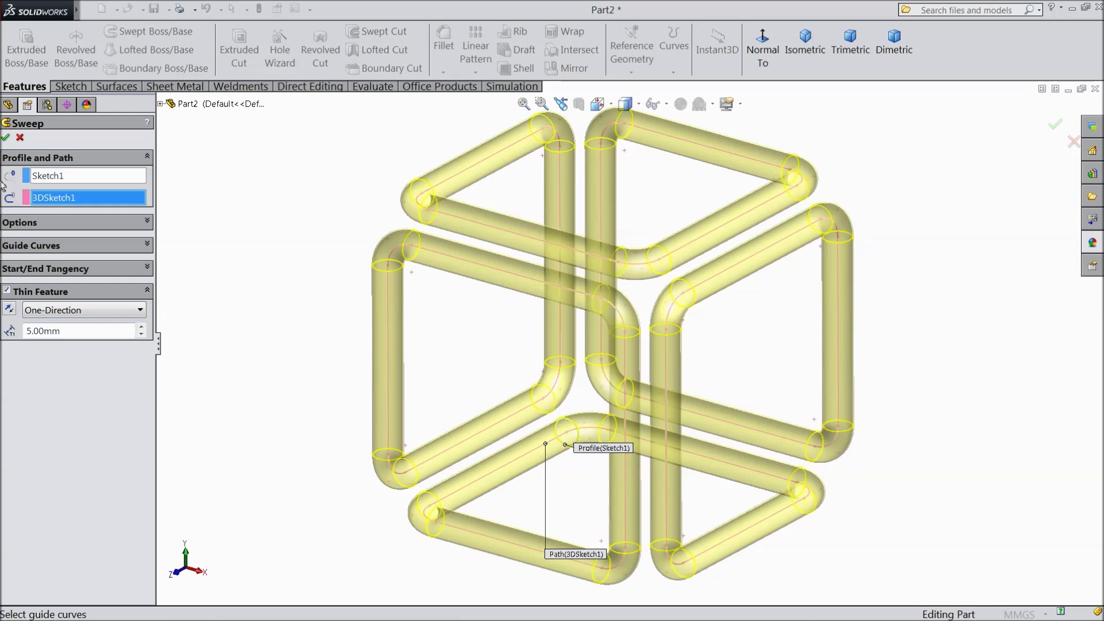
pyautogui.click(6, 138)
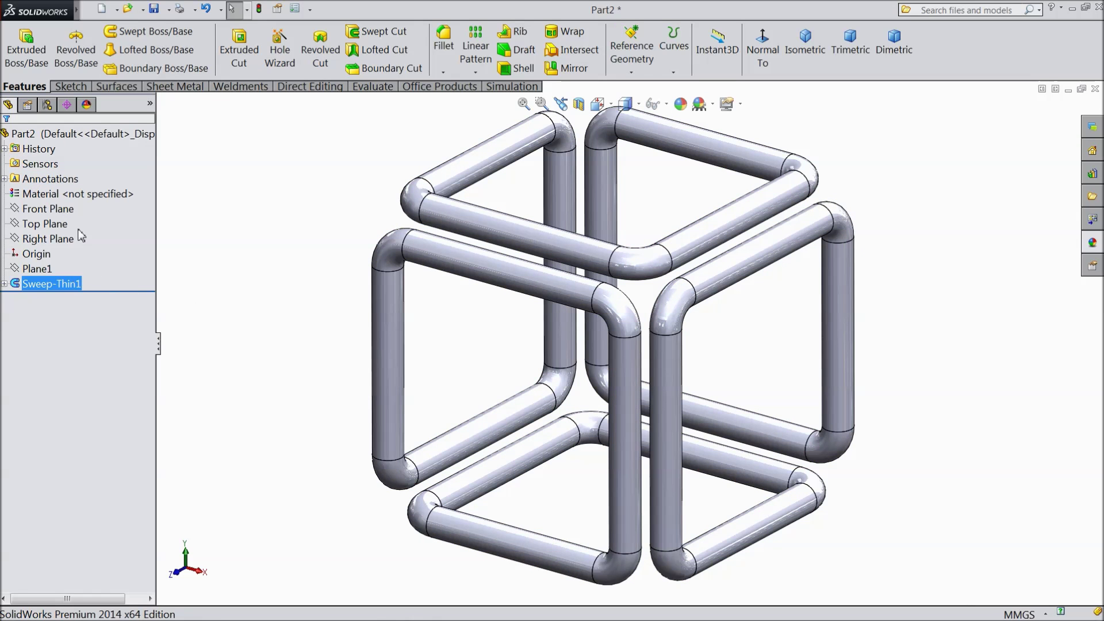
# Apply the Green appearance to the whole part.
pyautogui.click(86, 133)
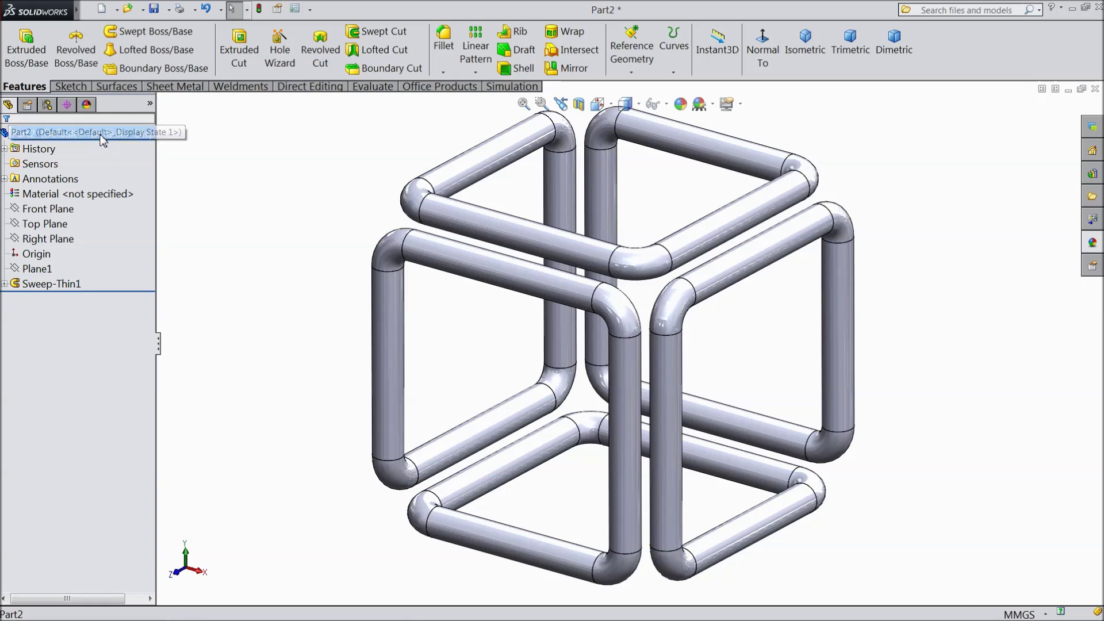
pyautogui.click(1095, 241)
pyautogui.scroll(5, 1000, 399)
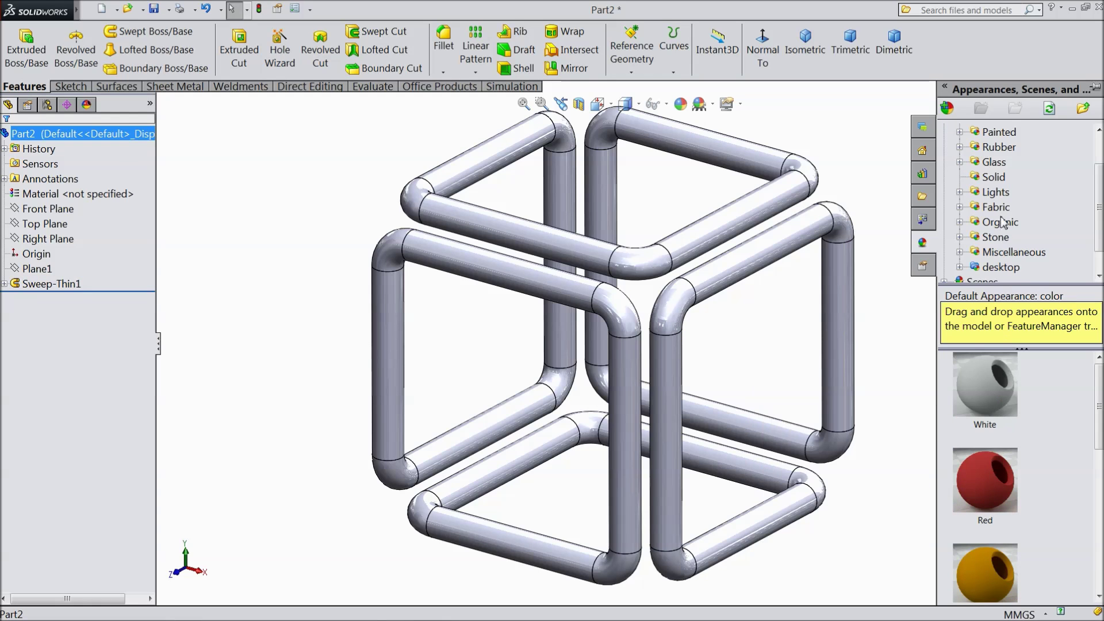
pyautogui.scroll(-2, 998, 361)
pyautogui.scroll(-3, 1004, 433)
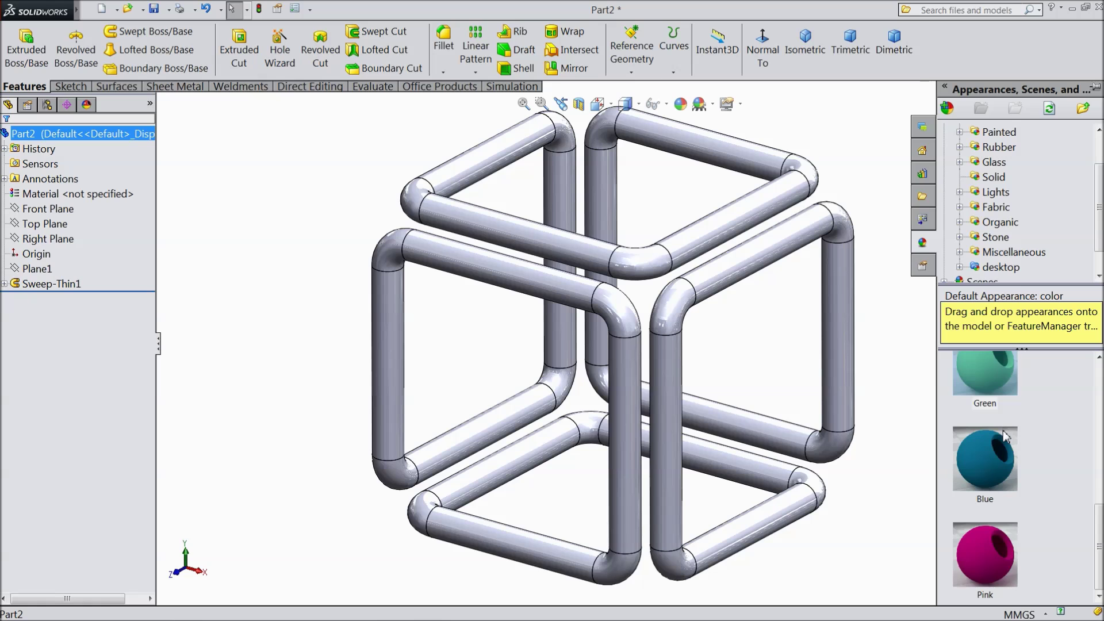
pyautogui.doubleClick(981, 368)
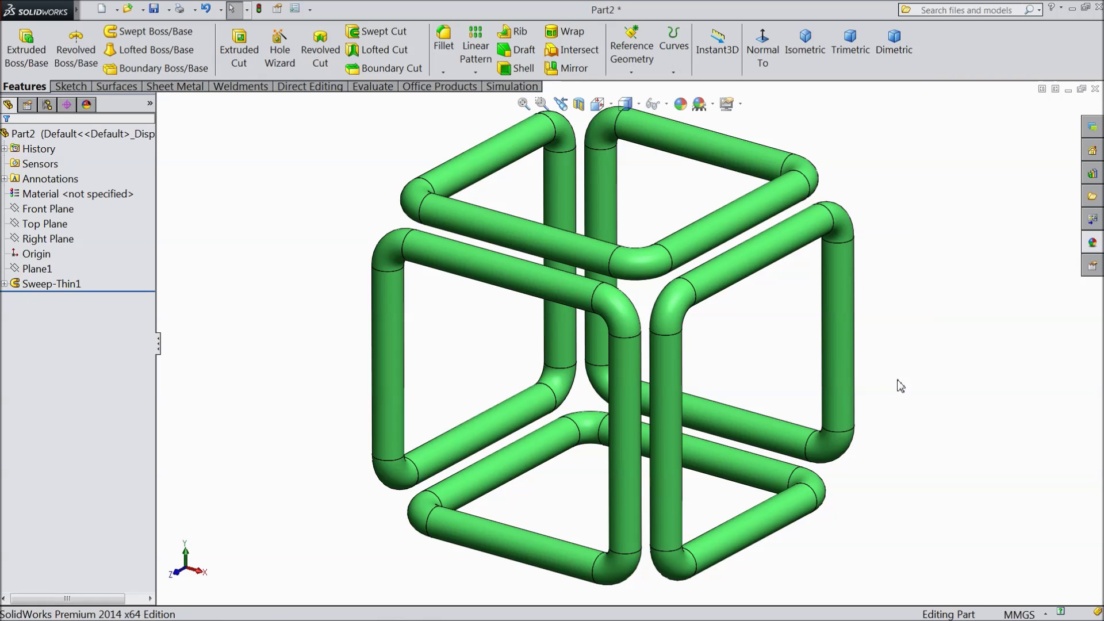
pyautogui.moveTo(801, 360); pyautogui.dragTo(783, 409, button='middle')
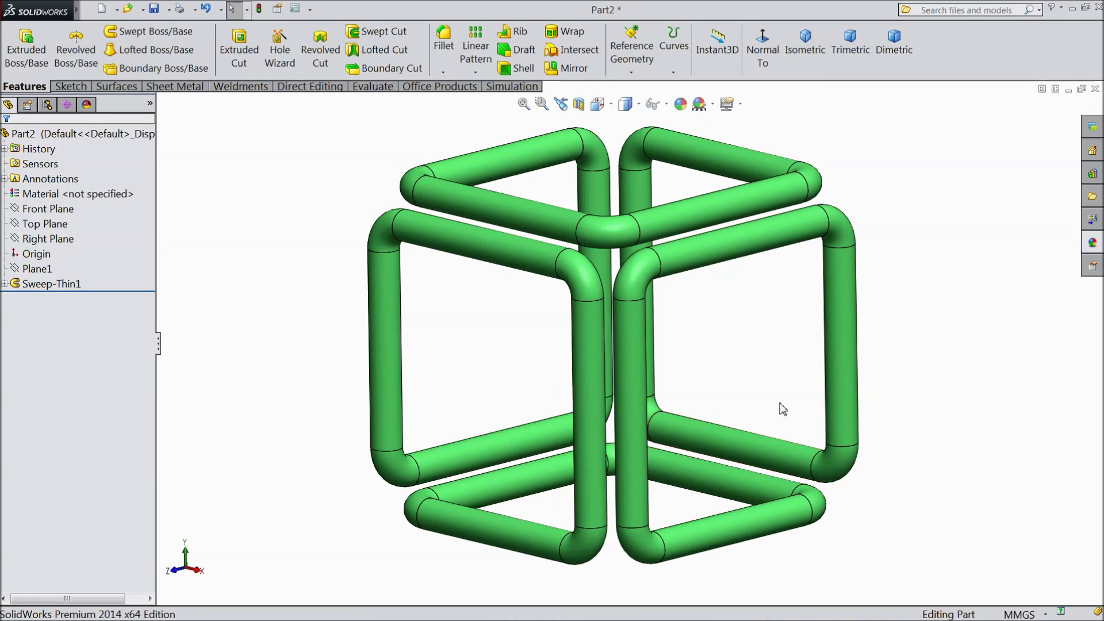
pyautogui.moveTo(766, 363); pyautogui.dragTo(788, 187, button='middle')
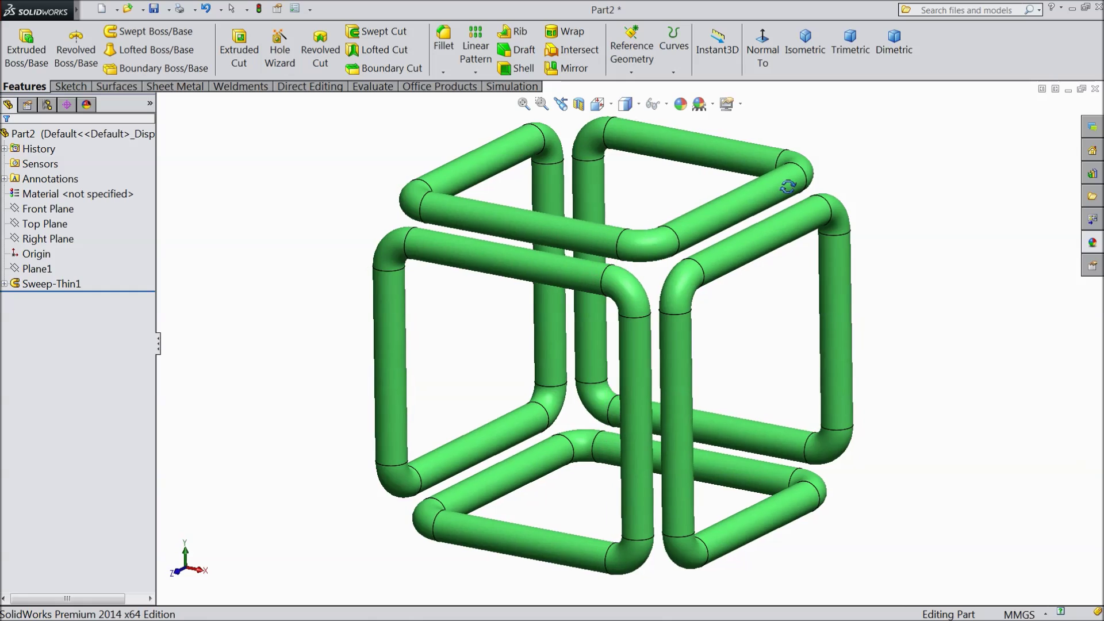